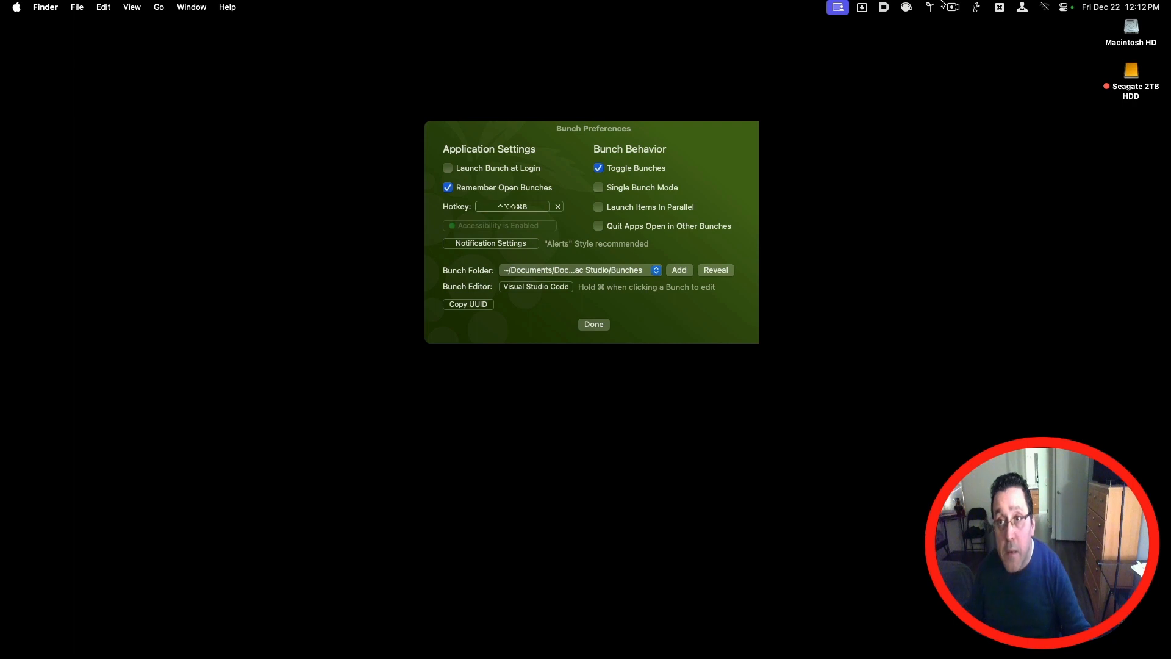
Close the Bunch Preferences window and bring up the launcher's search field.
click(934, 8)
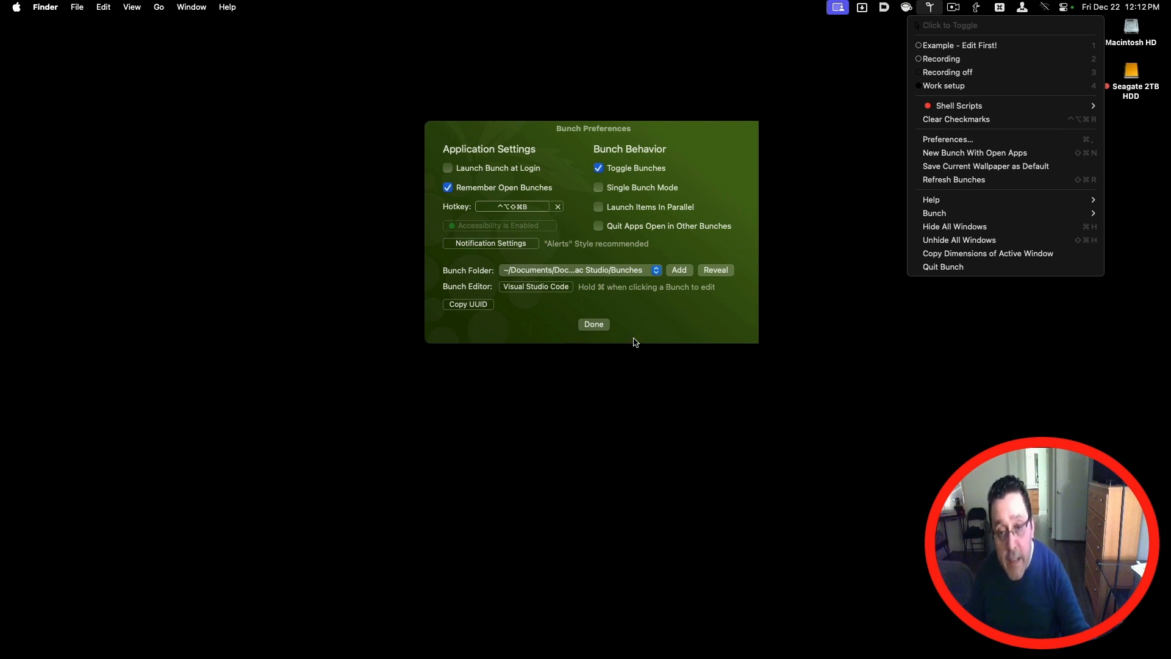
click(602, 328)
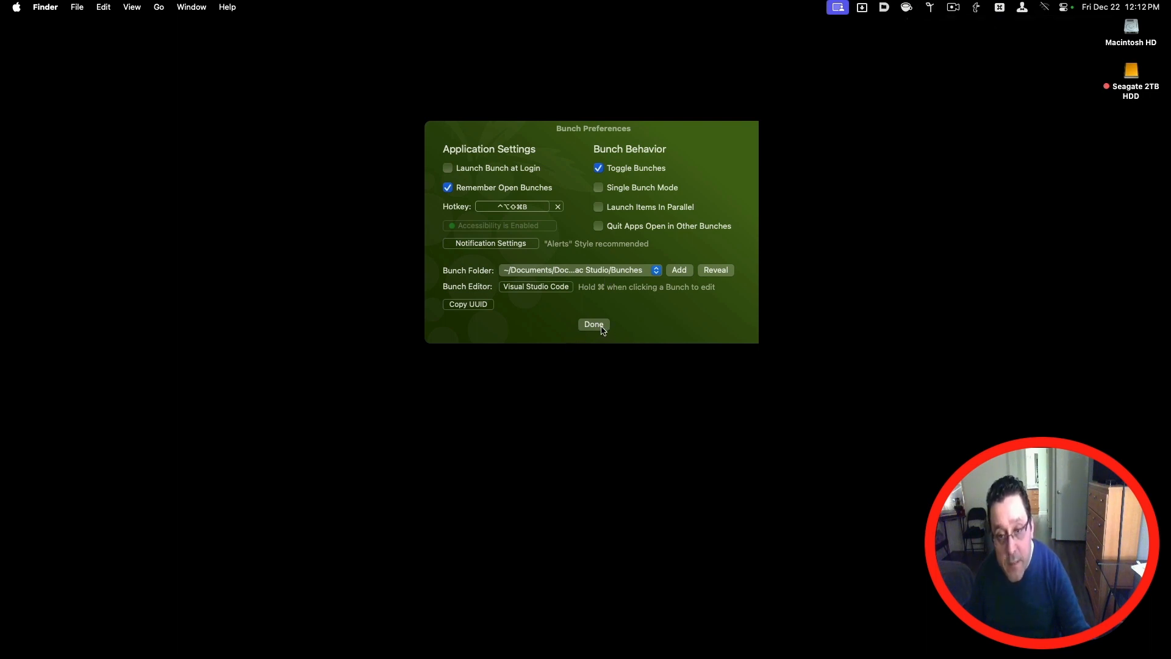
click(594, 324)
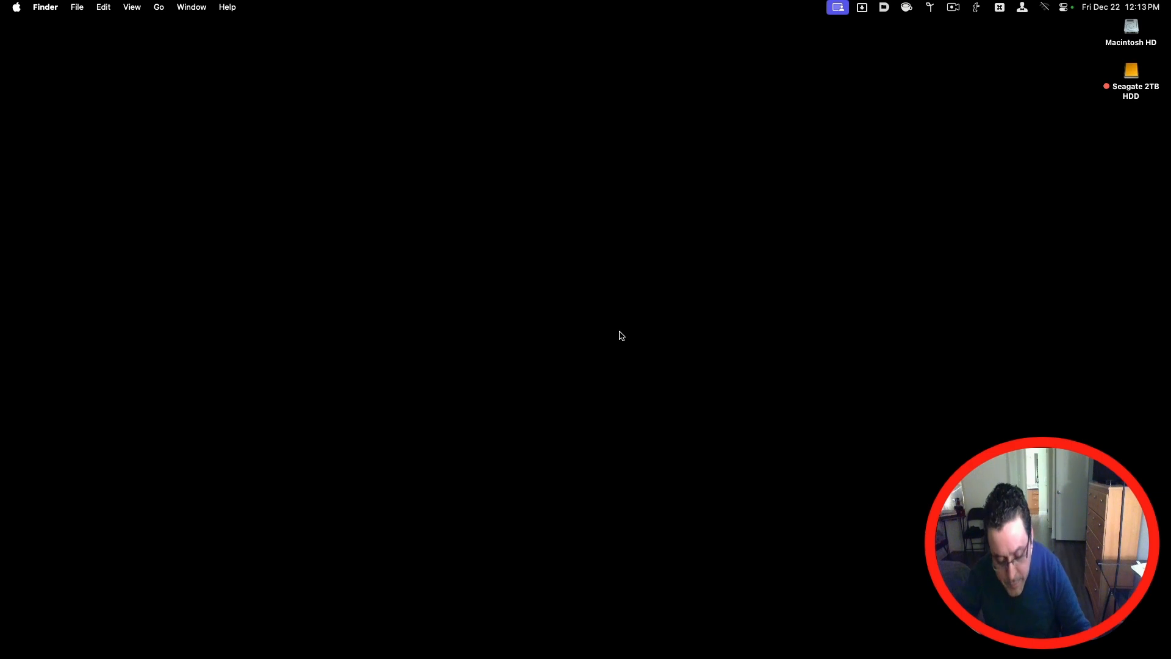
key(alt+space)
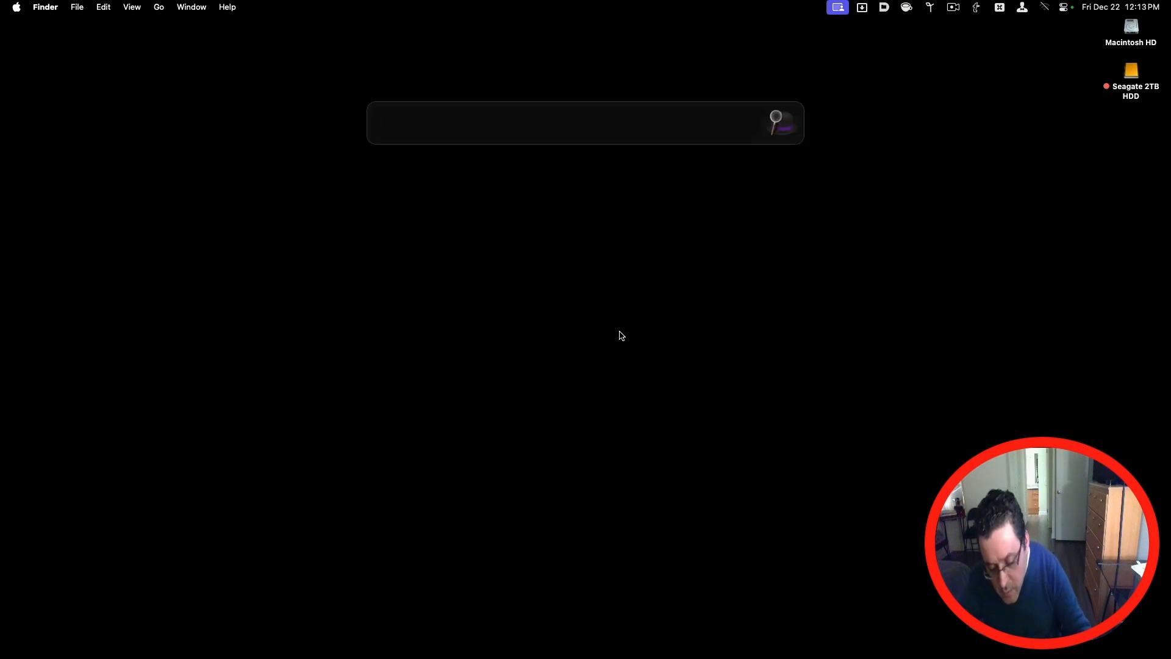
text(dow)
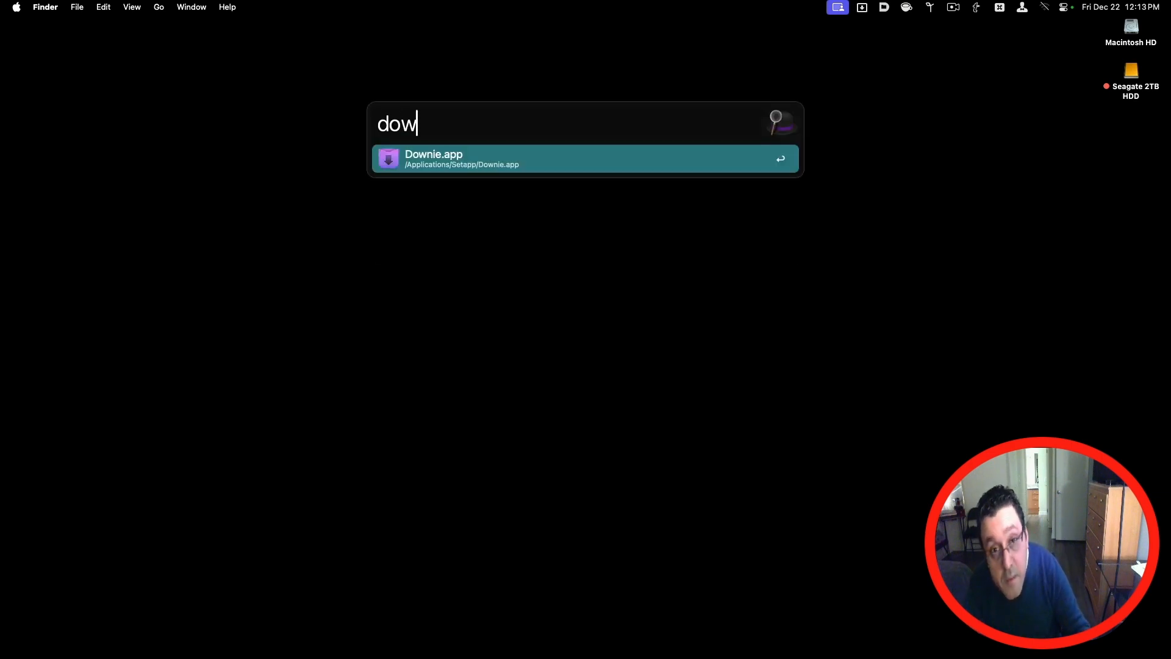
text(nl)
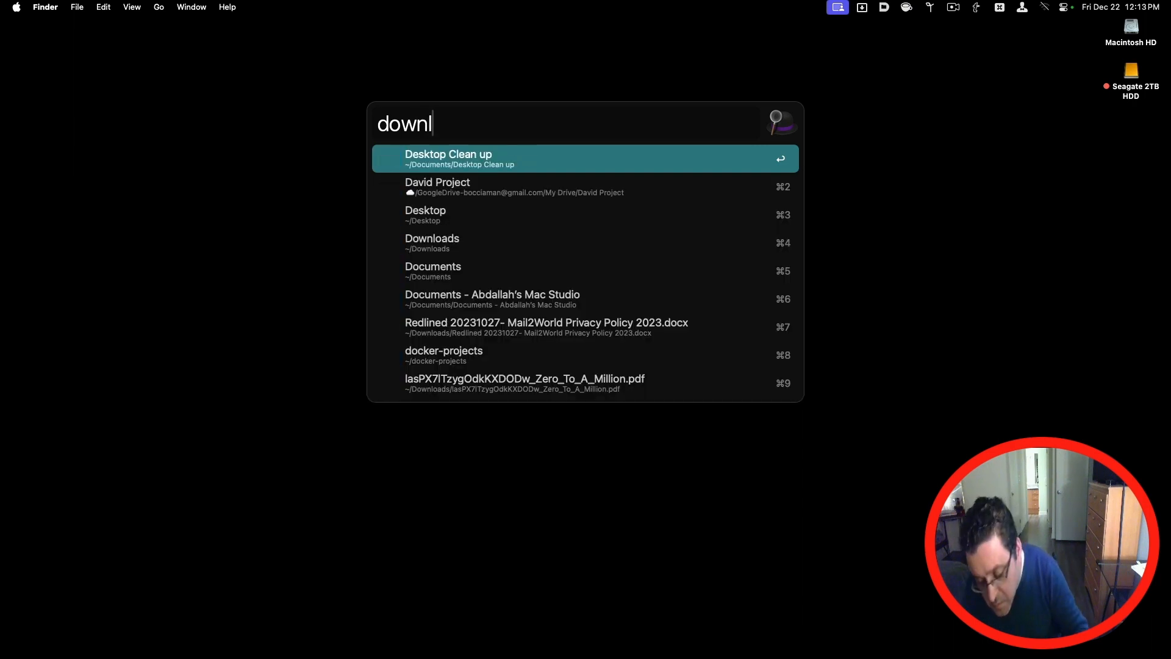
key(BackSpace)
key(BackSpace)
key(BackSpace)
key(BackSpace)
key(BackSpace)
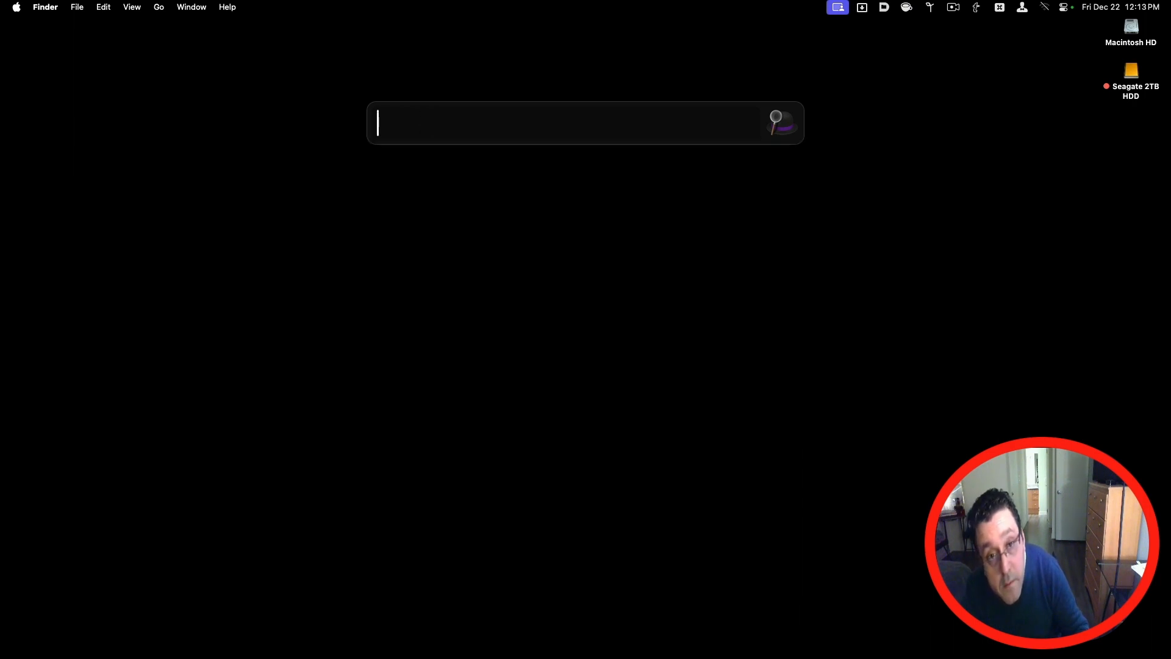
Find the Downloads folder with the launcher's file search and open it in Finder.
text(')
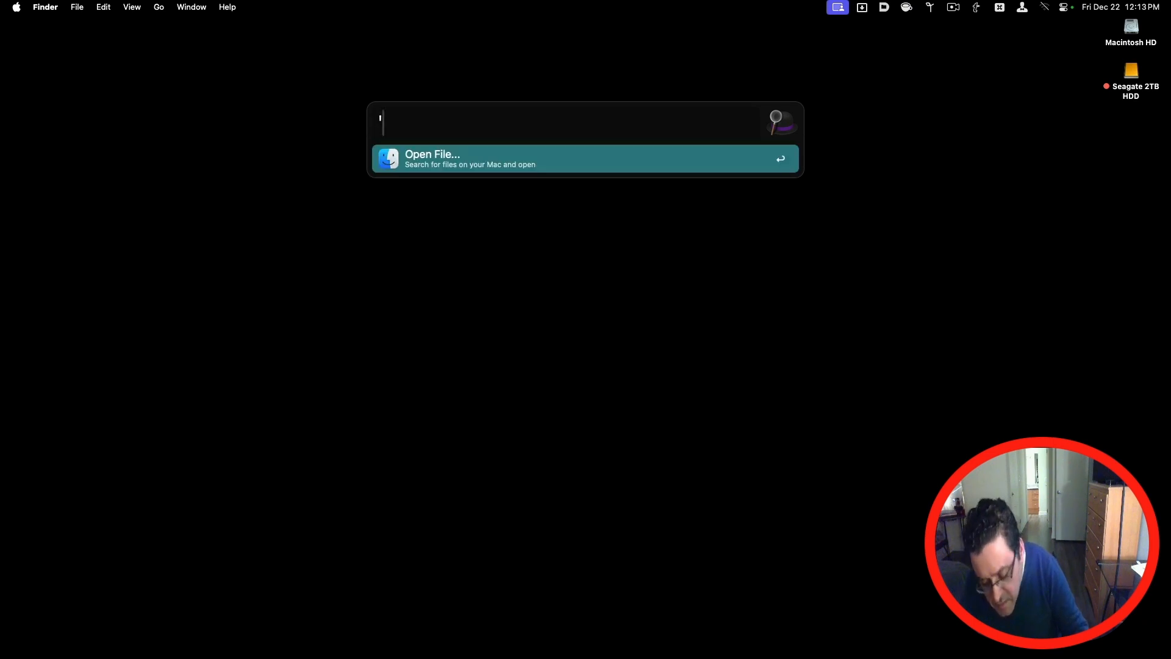
text(dow)
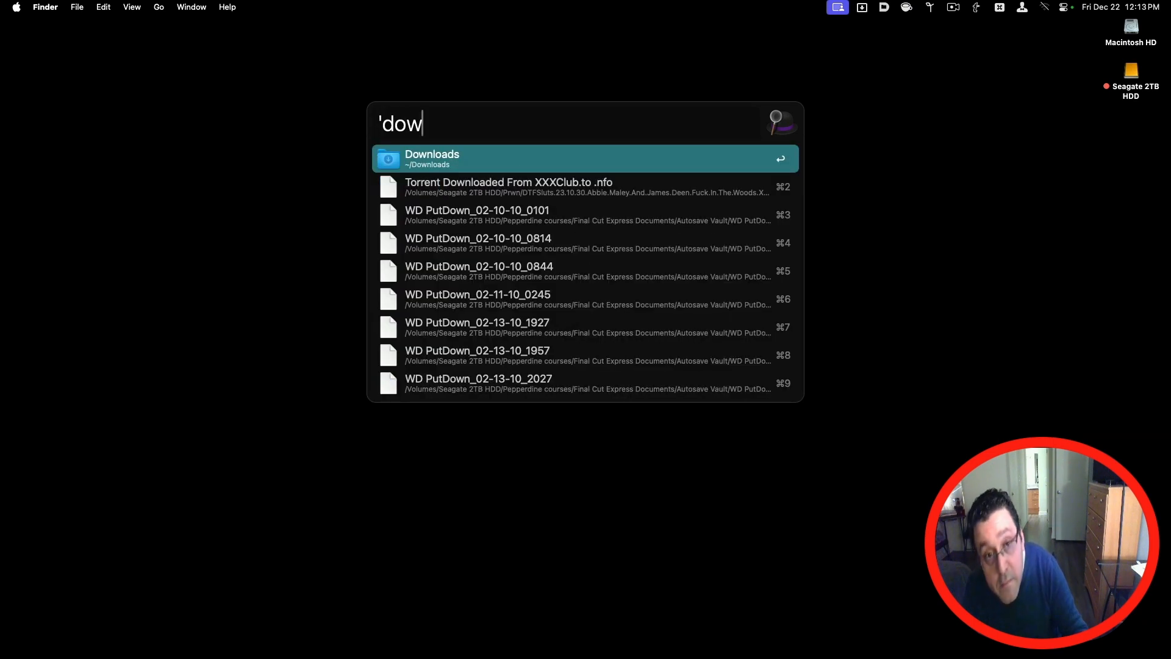
key(Return)
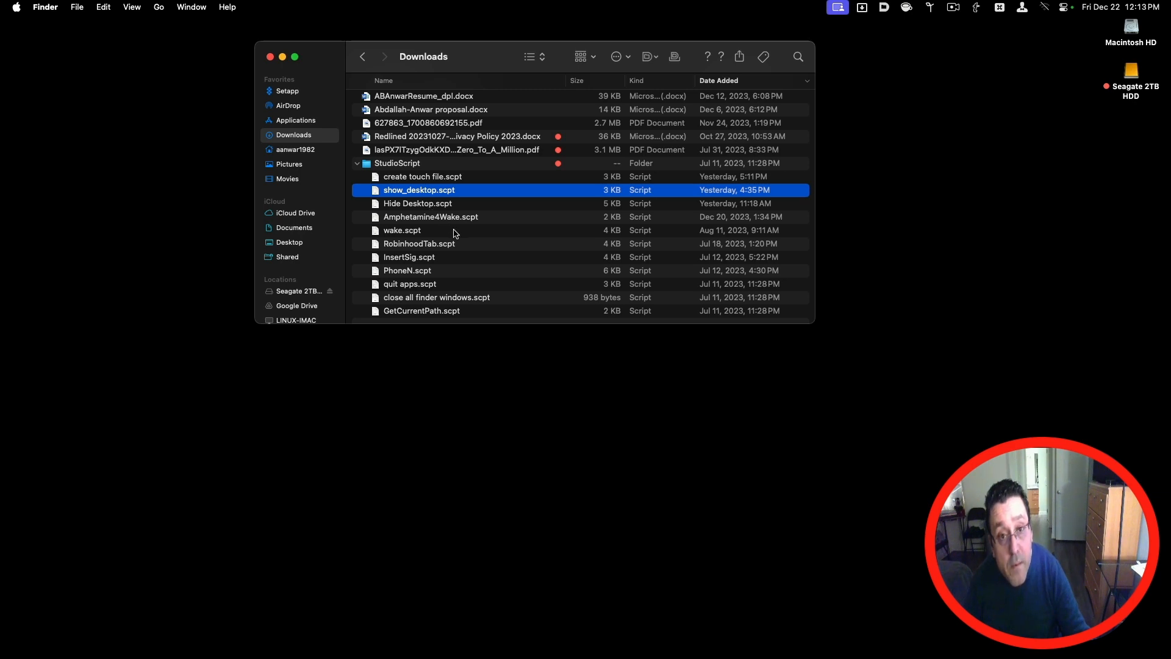
Open create touch file.scpt from the StudioScript folder in Script Editor.
scroll(453, 234, up, 2)
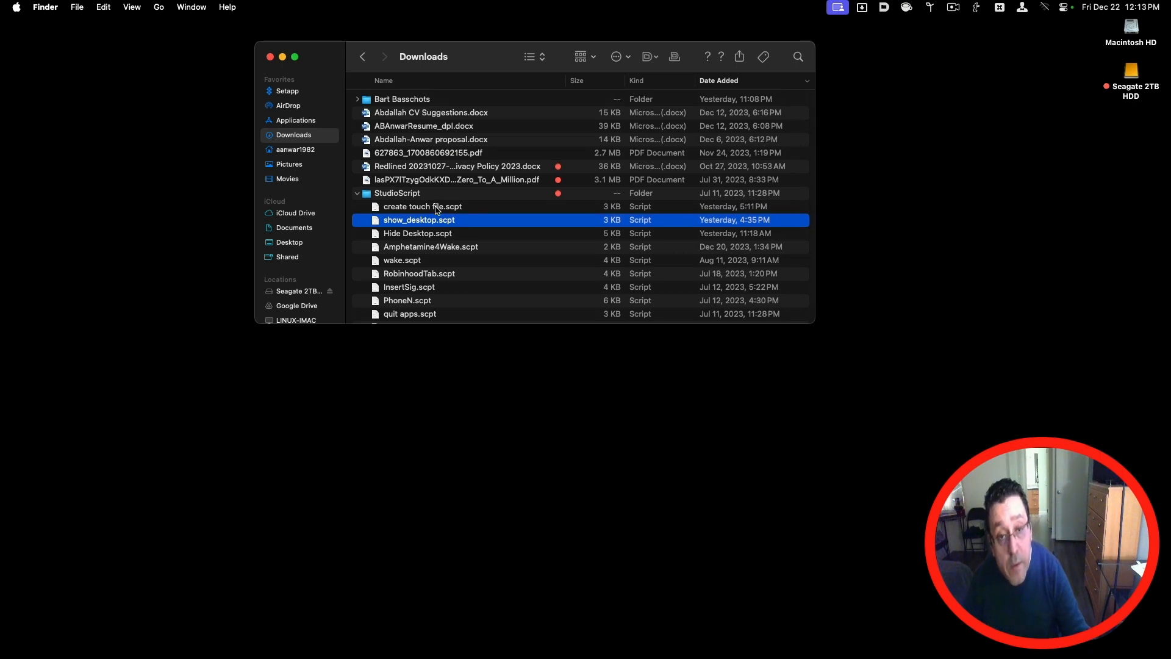
click(435, 209)
scroll(435, 210, down, 1)
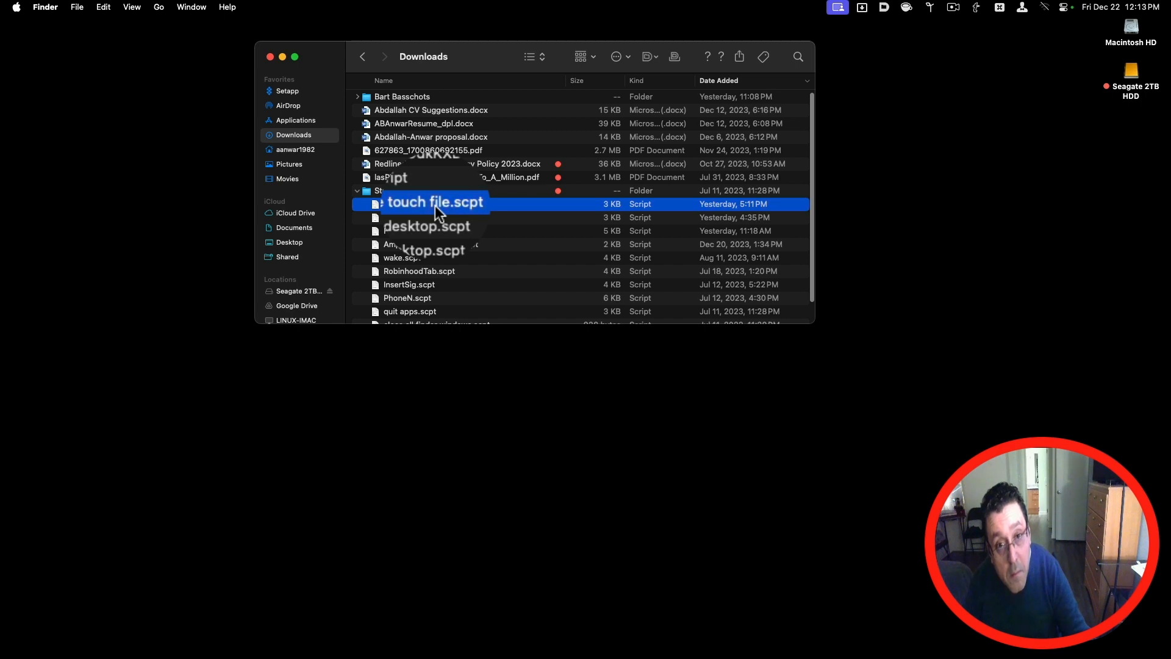
double_click(434, 206)
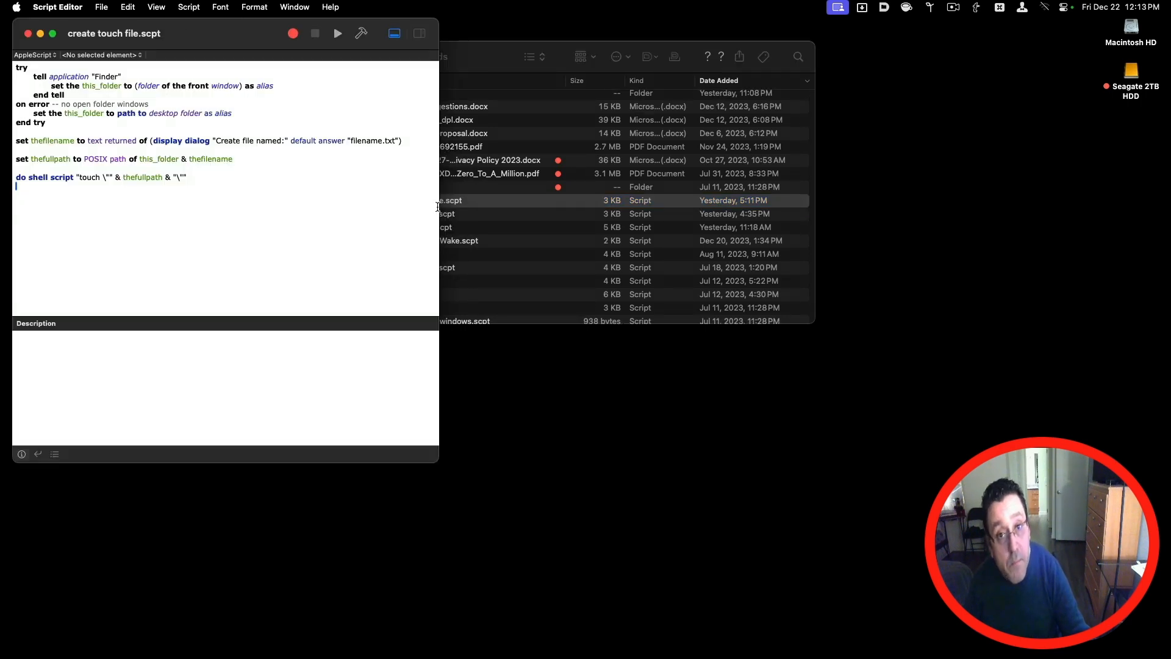
Run the script to create an empty file named video.bunch in the Downloads folder.
click(337, 35)
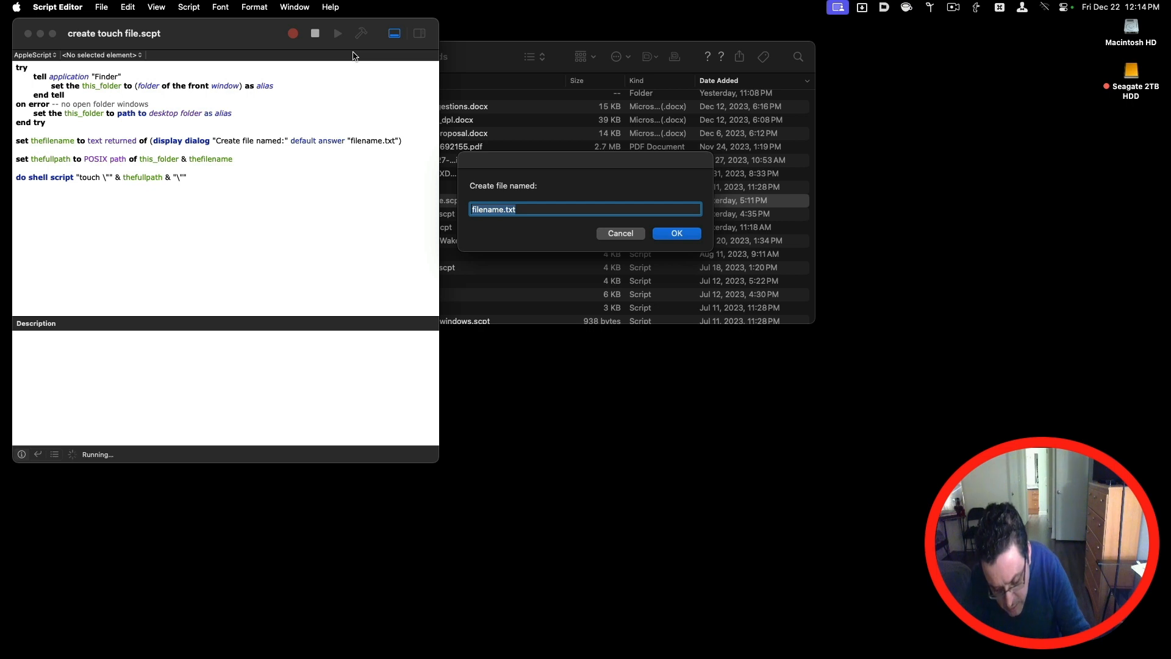
text(video)
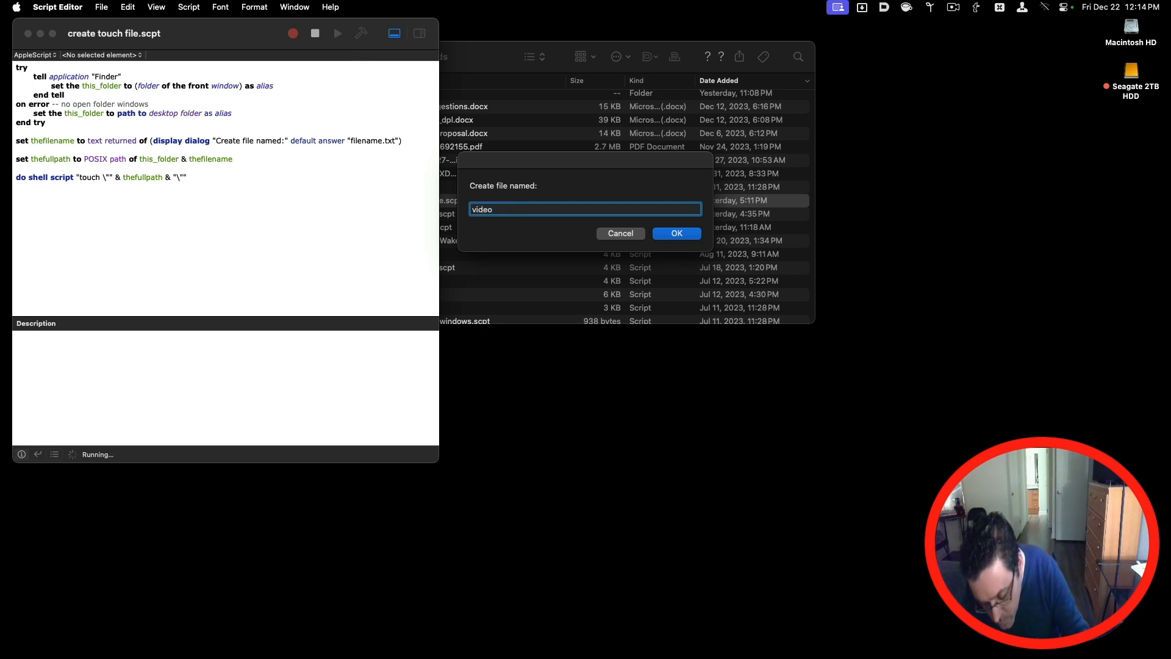
text(.bu)
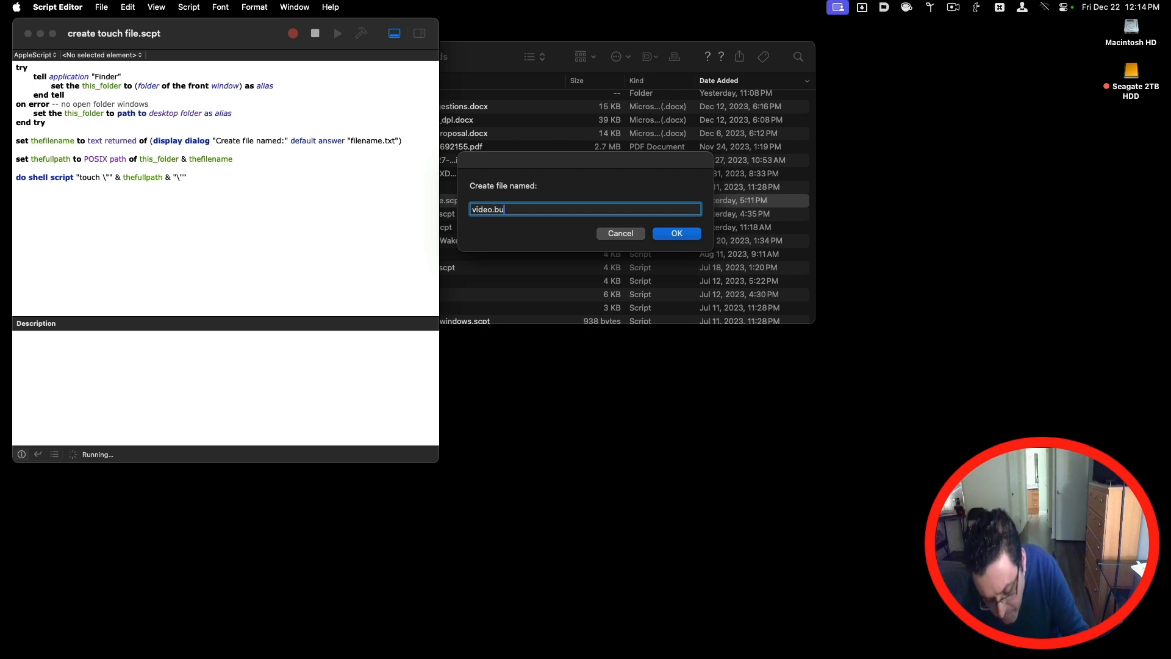
text(nch)
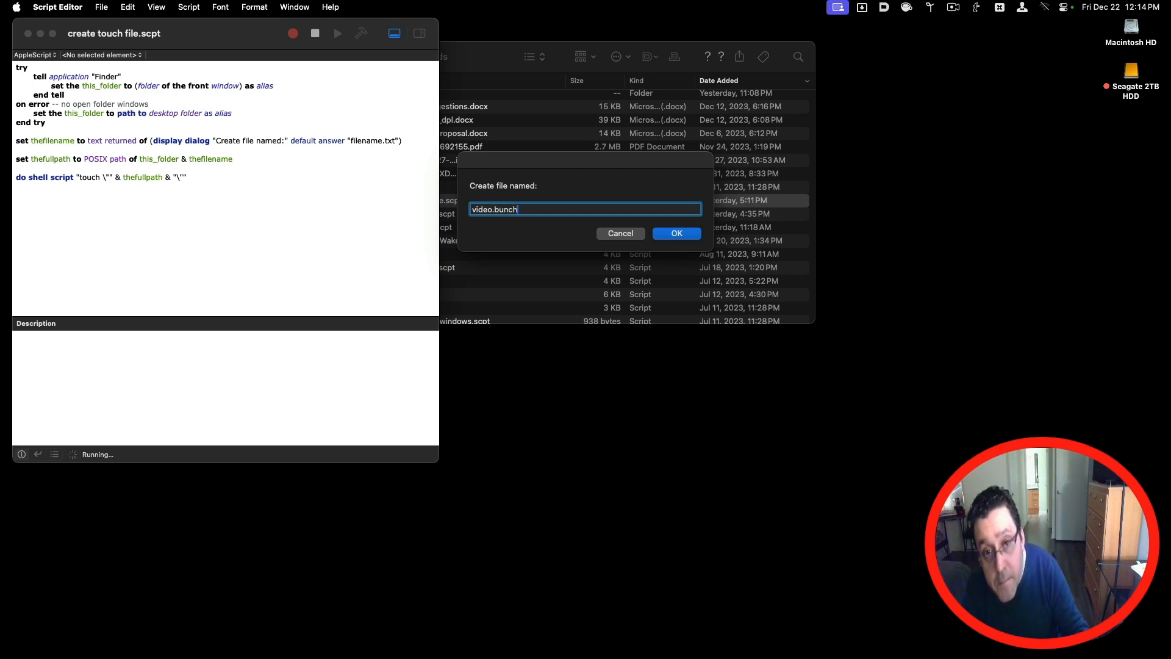
key(Return)
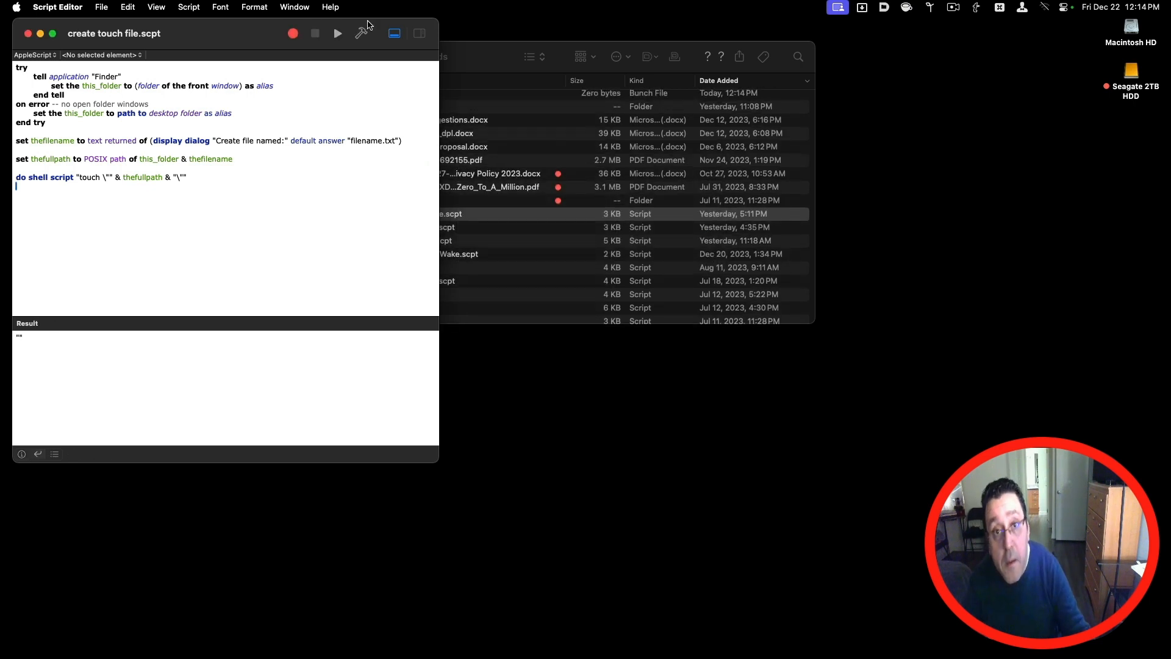
Open video.bunch from Downloads, enter mail and Safari on separate lines, and close the file saved.
click(502, 58)
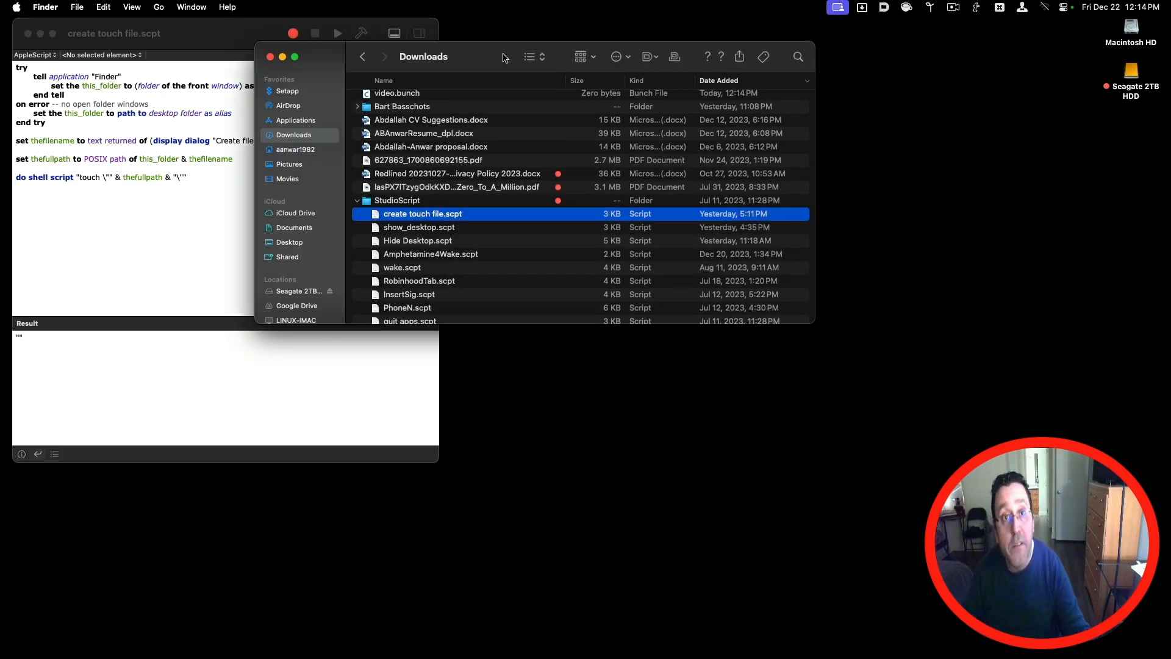
double_click(395, 95)
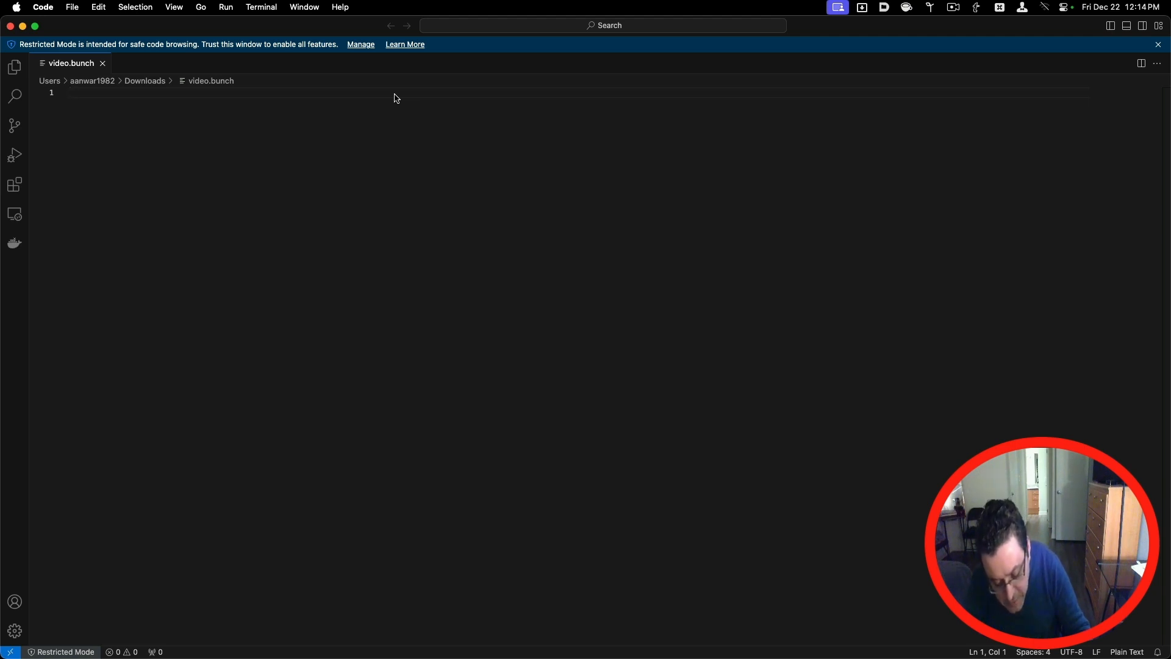
text(mail)
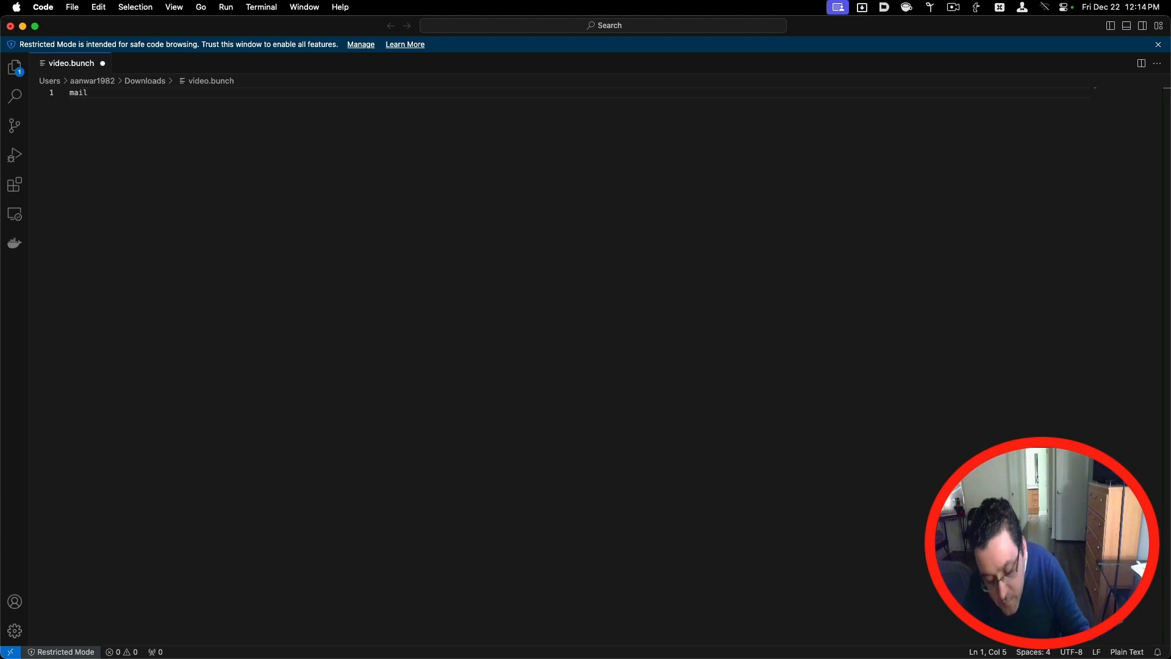
key(Return)
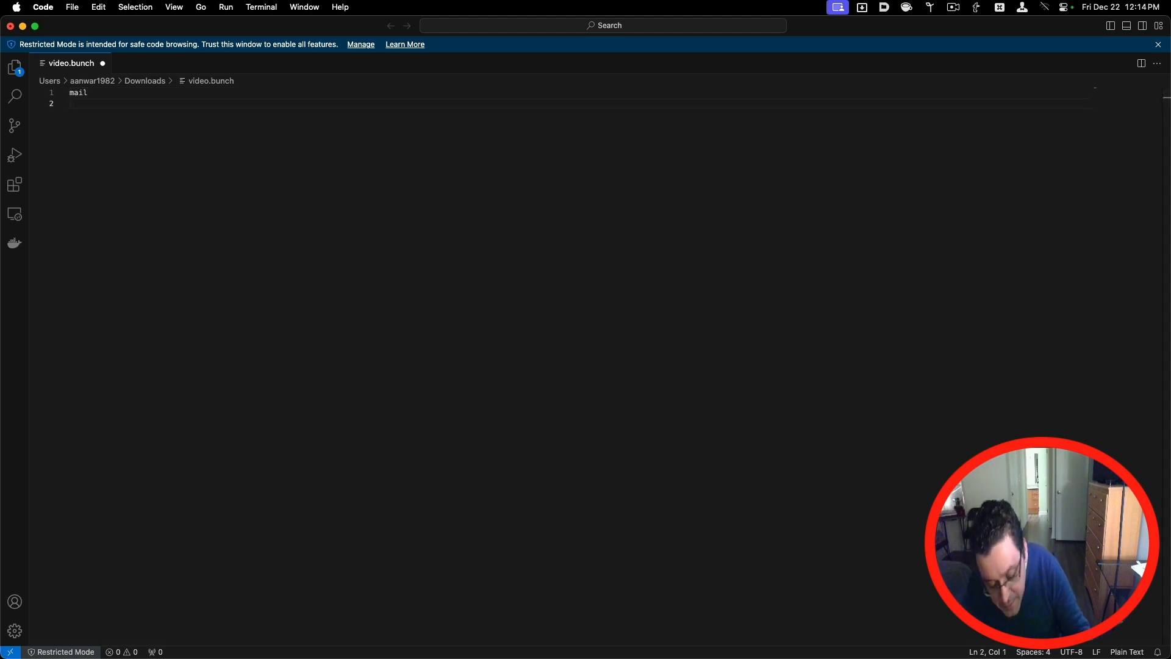
text(Sa)
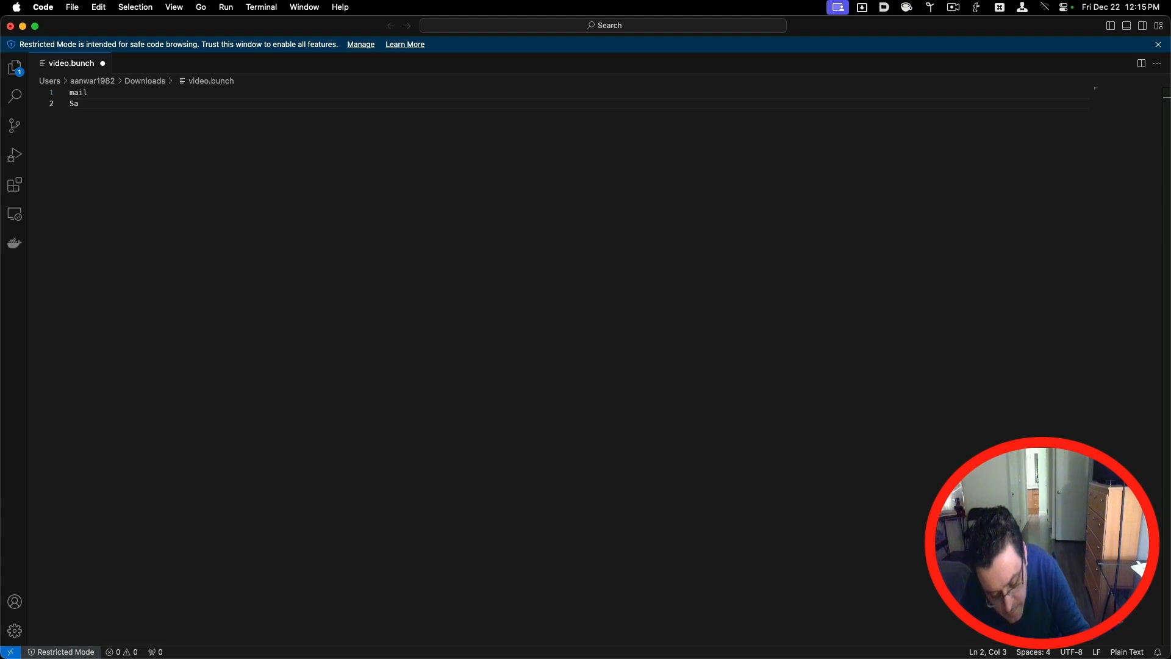
text(far)
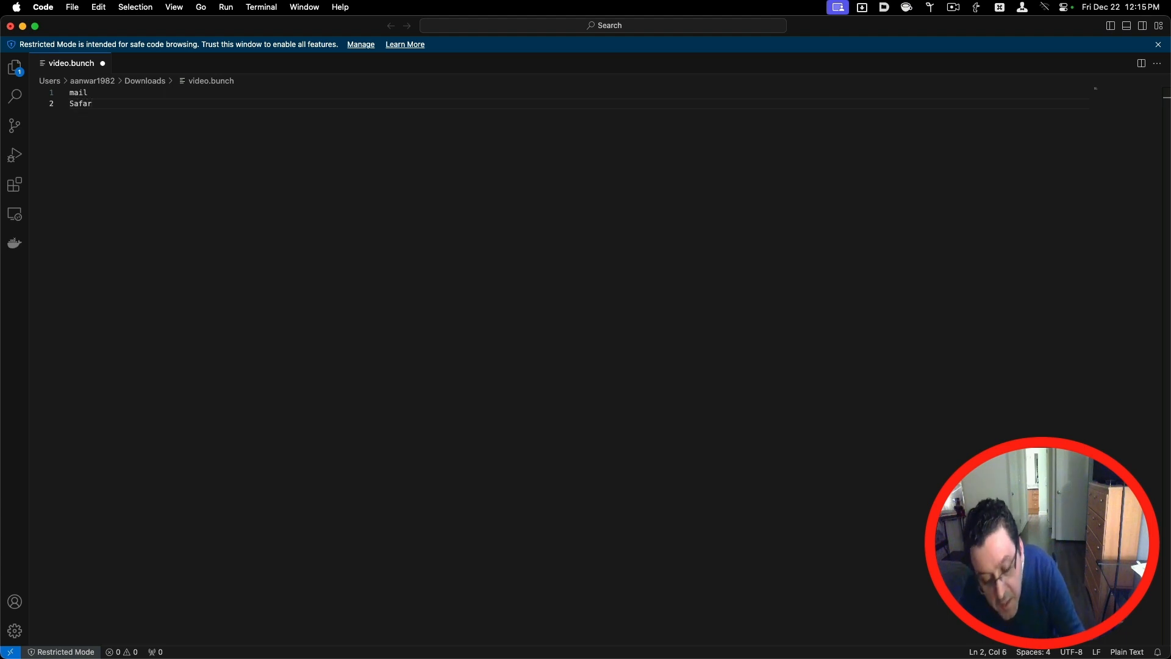
text(i)
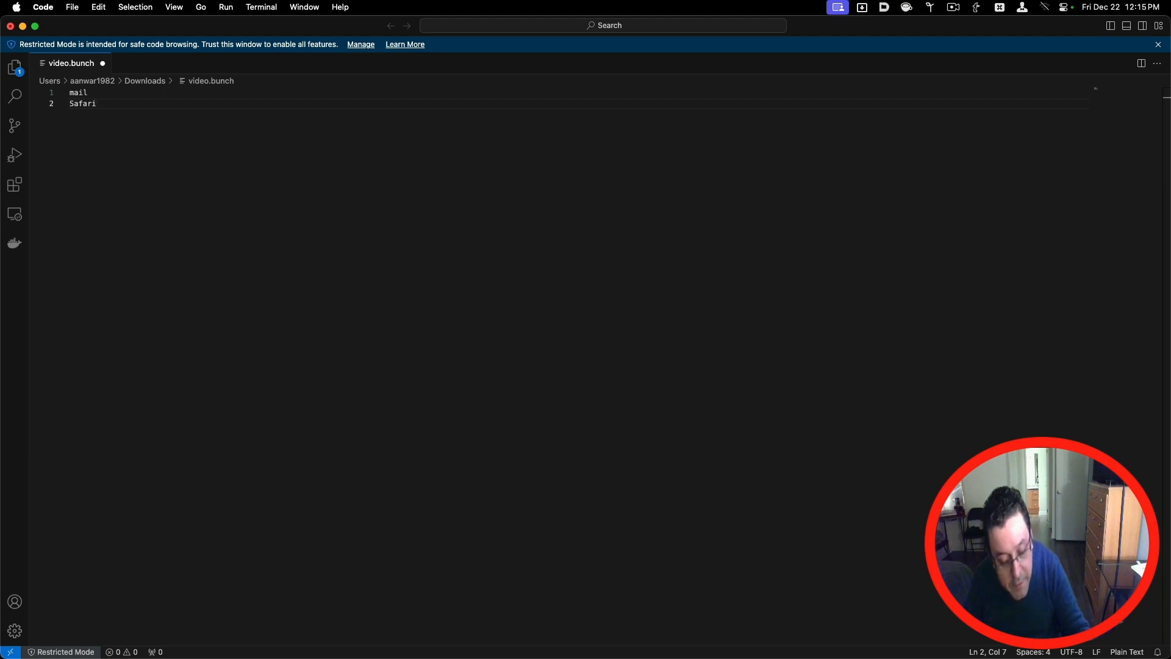
key(super+s)
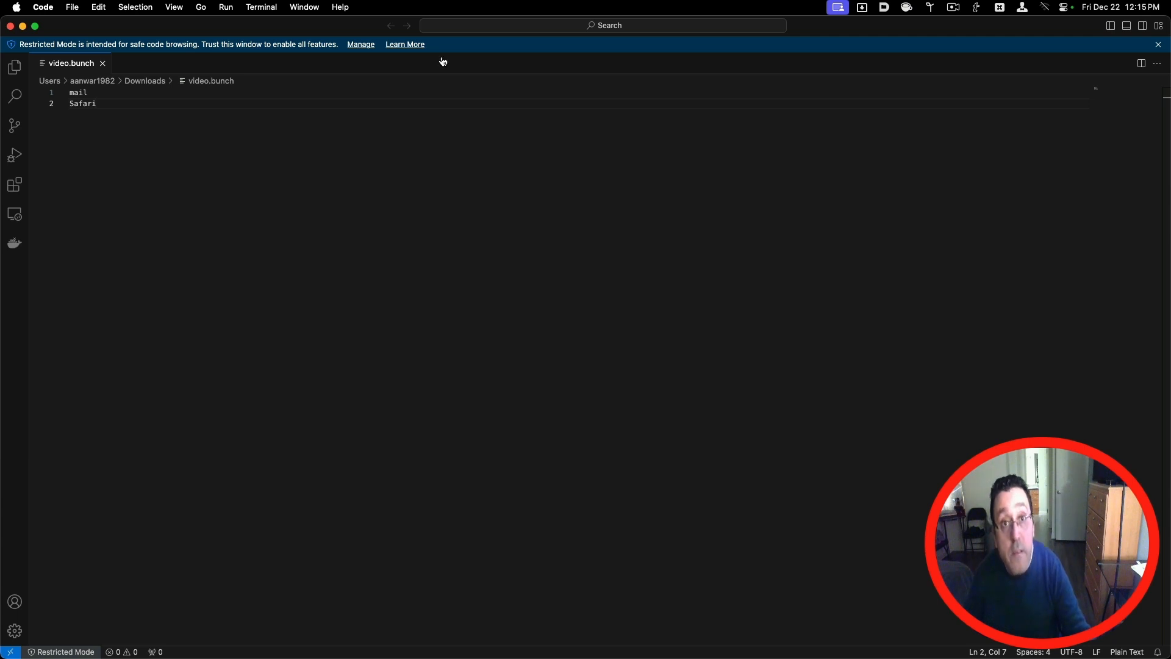
click(10, 27)
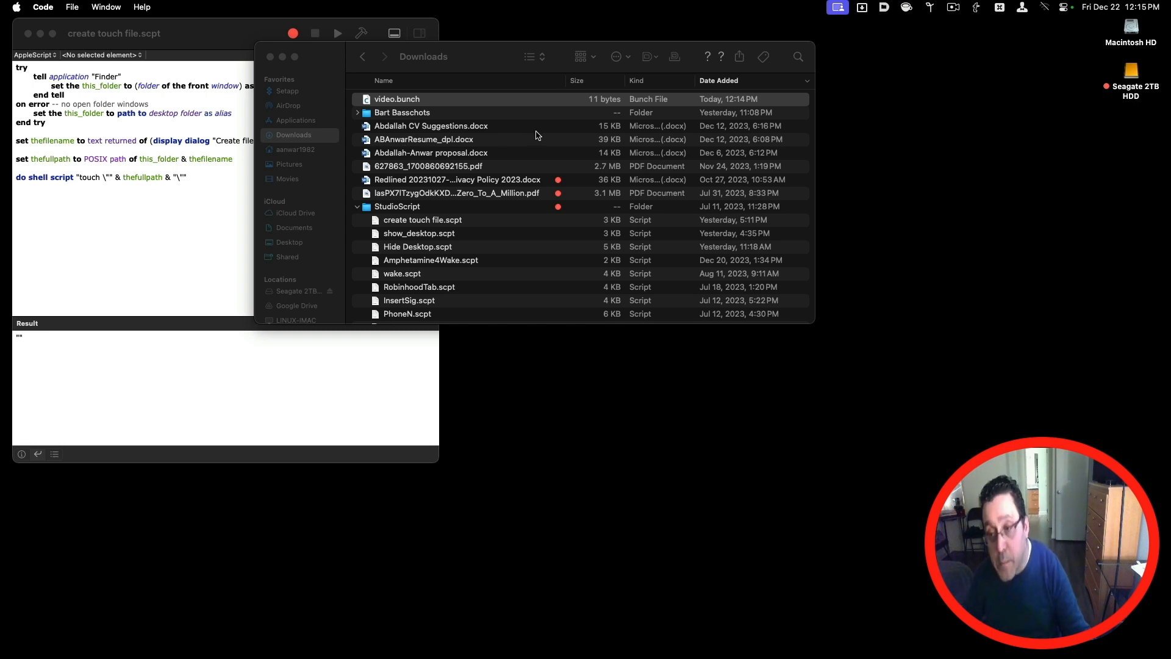
Reveal the configured Bunch Folder in Finder from the Bunch Preferences, keeping the Mac Studio Bunches folder selected.
click(930, 8)
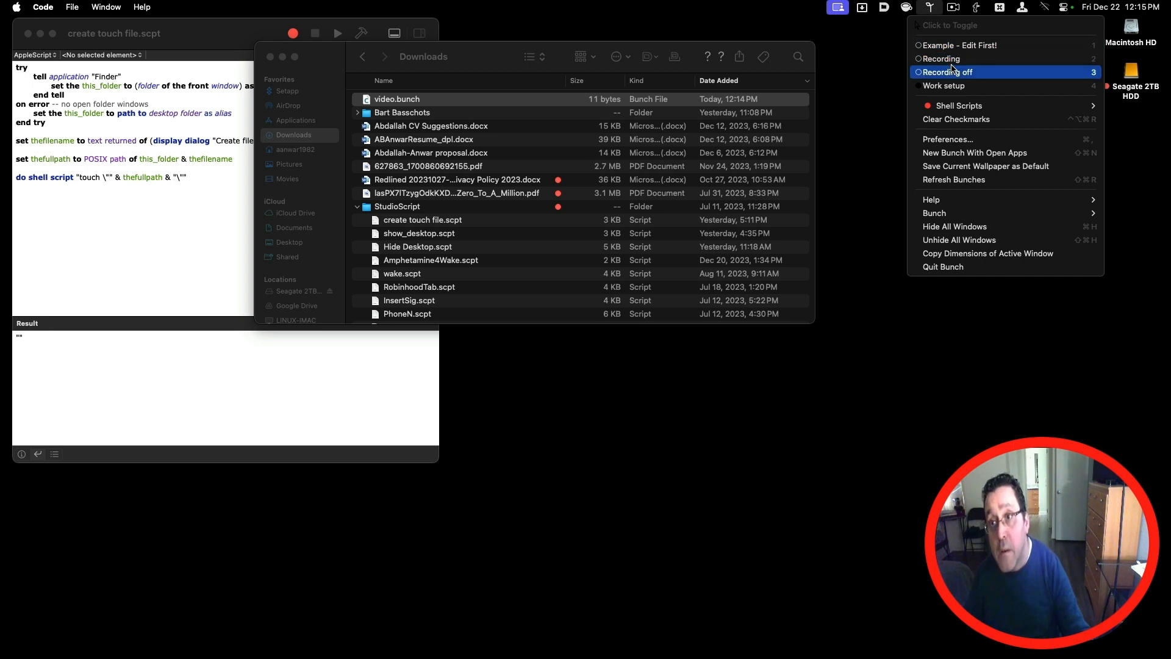
click(966, 141)
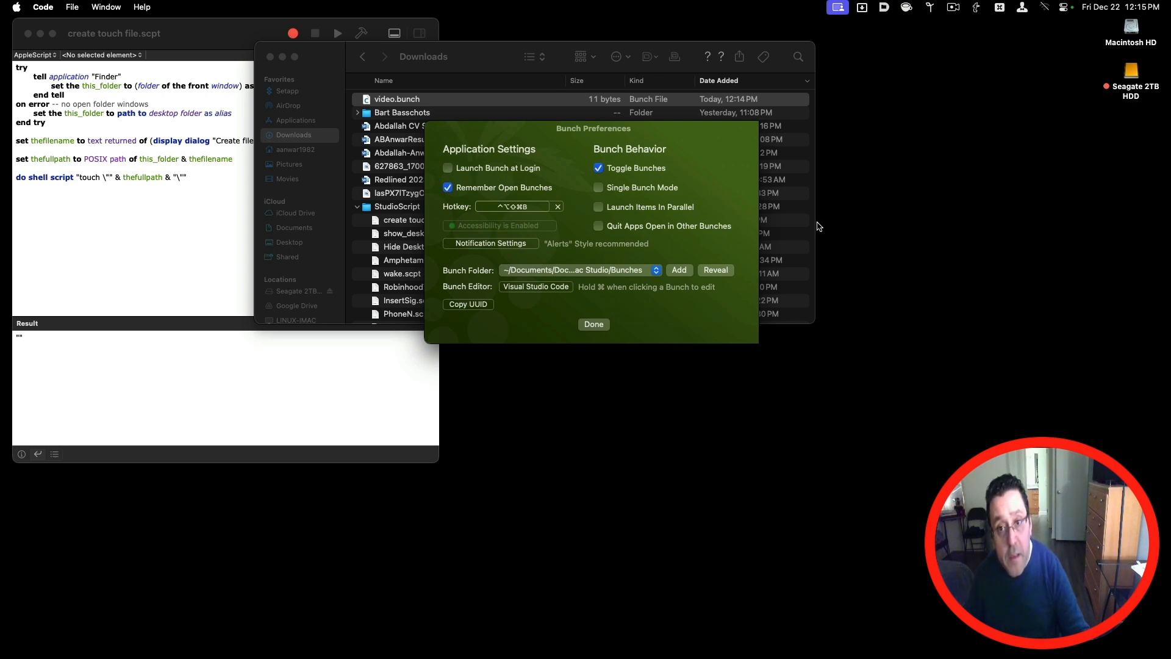
click(595, 272)
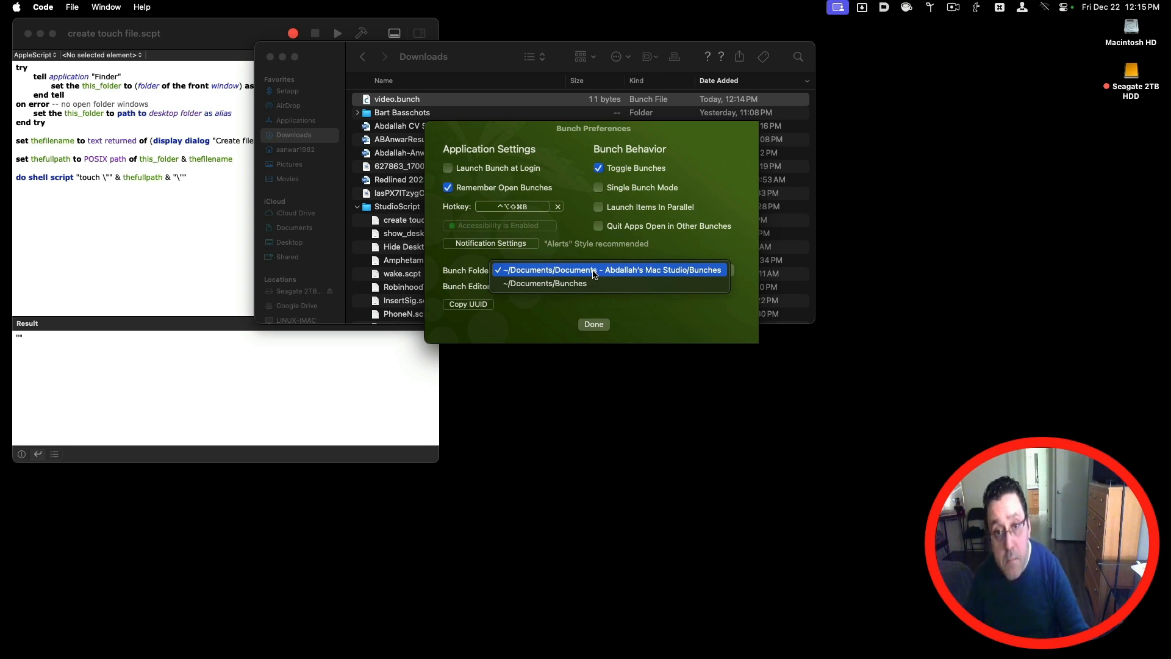
click(595, 273)
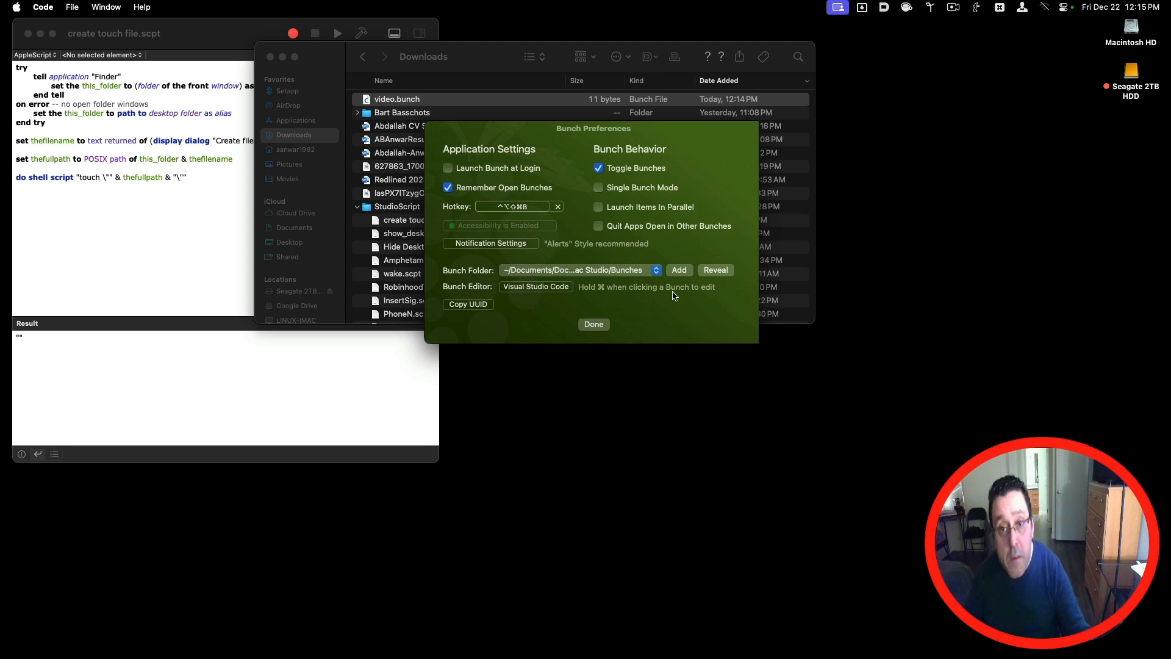
click(714, 270)
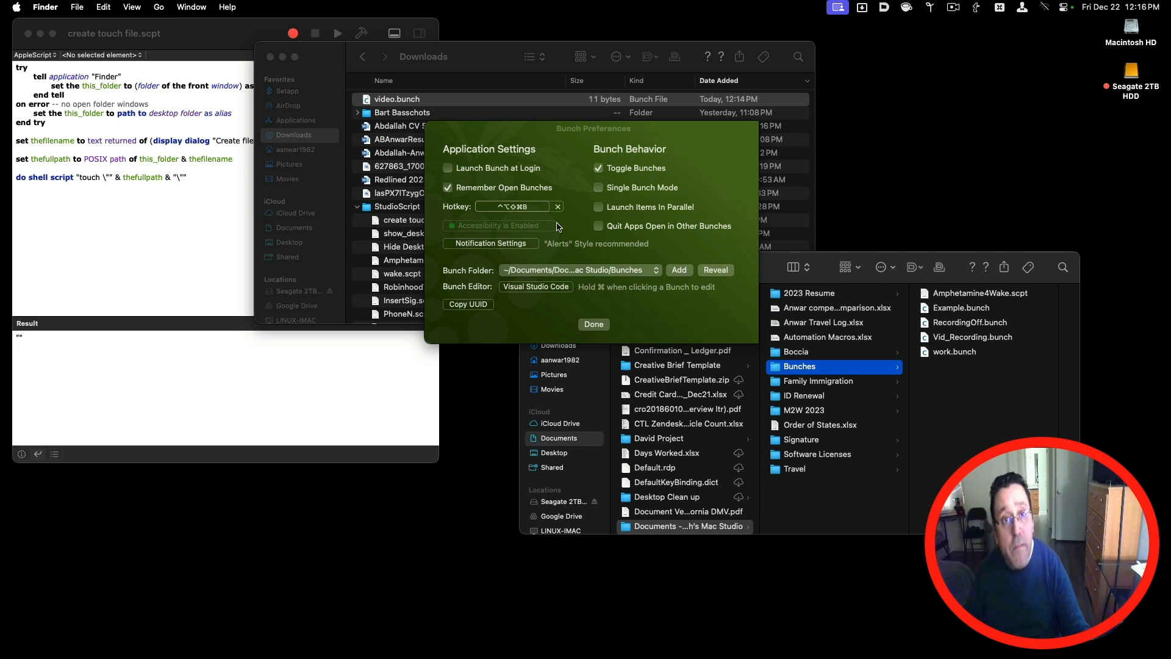
Move video.bunch from the Downloads folder into the Bunches folder.
click(403, 61)
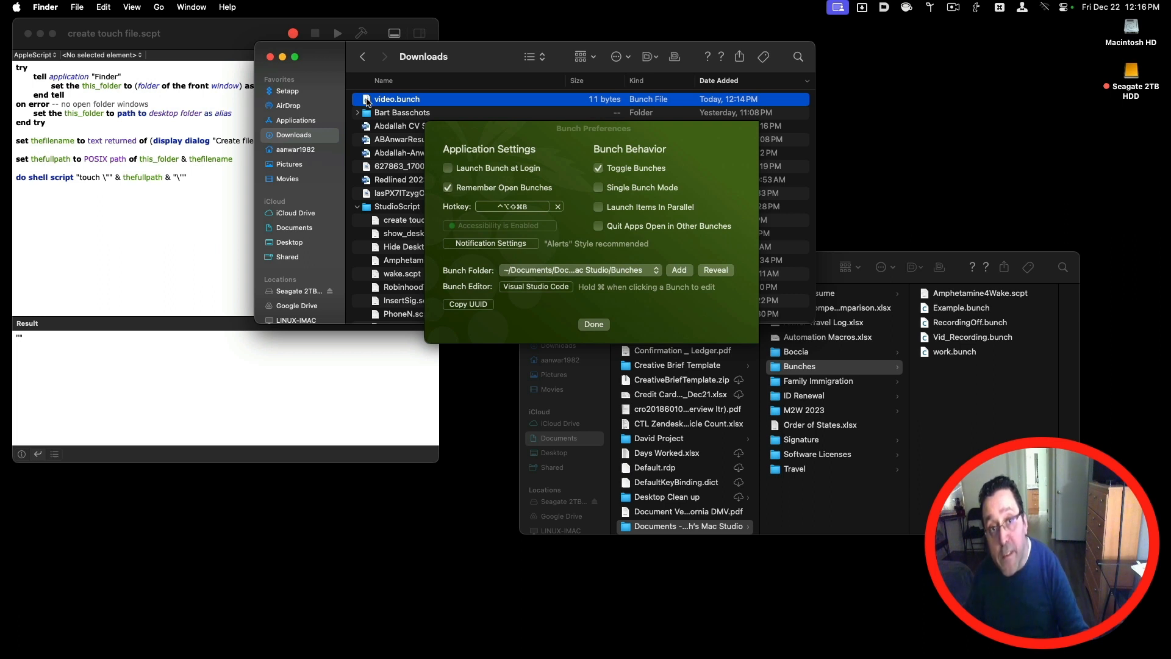
drag(368, 102, 933, 401)
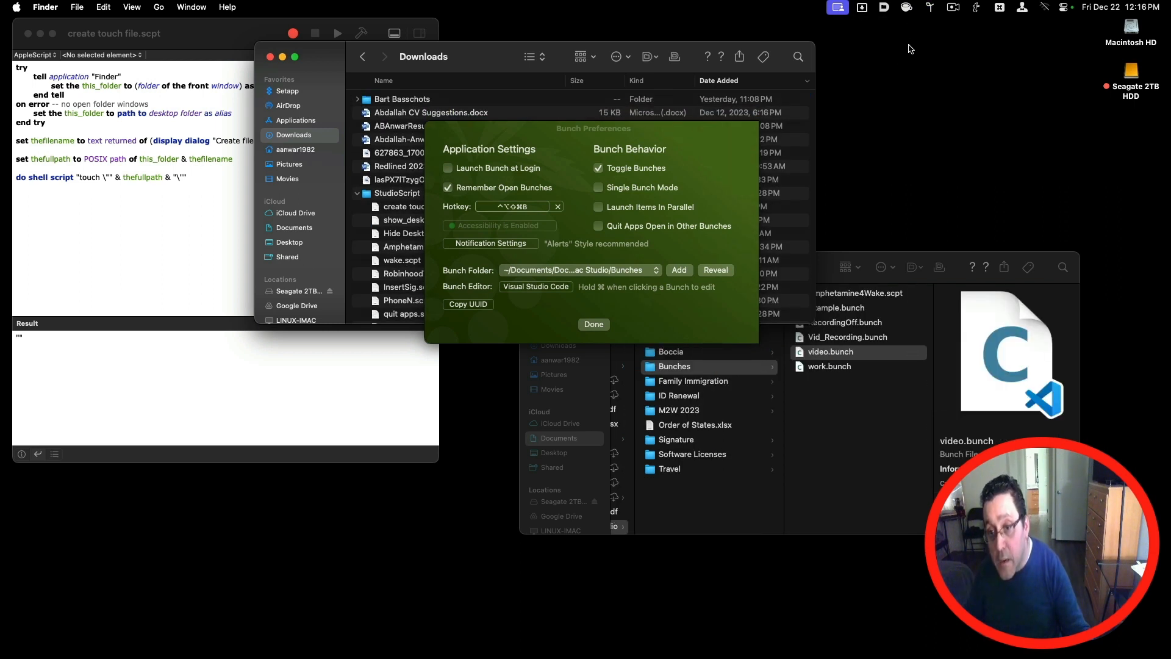
Check Bunch's list for the video entry and open Vid_Recording.bunch from the Bunches folder to examine its contents.
click(931, 6)
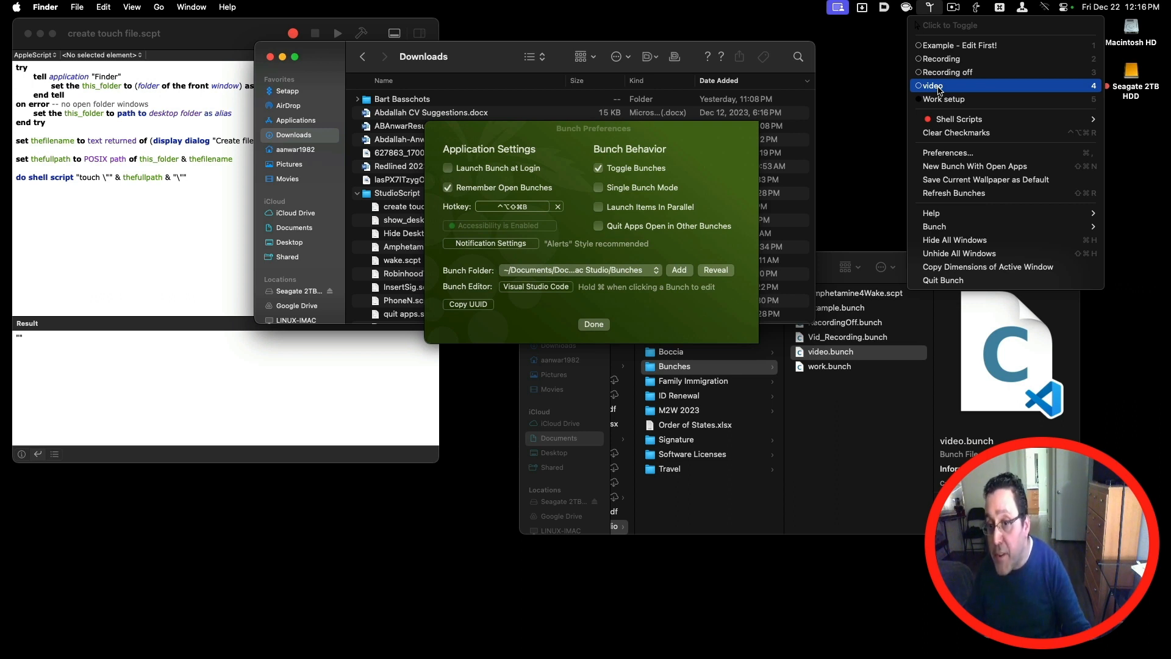
mouse_move(912, 224)
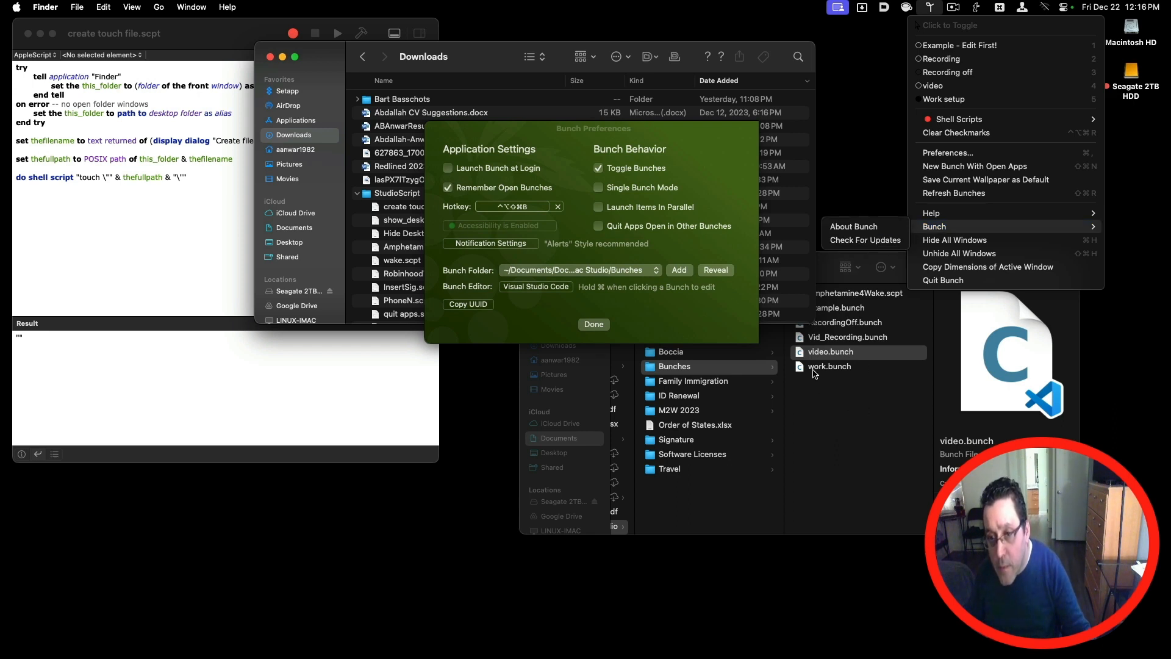
click(833, 339)
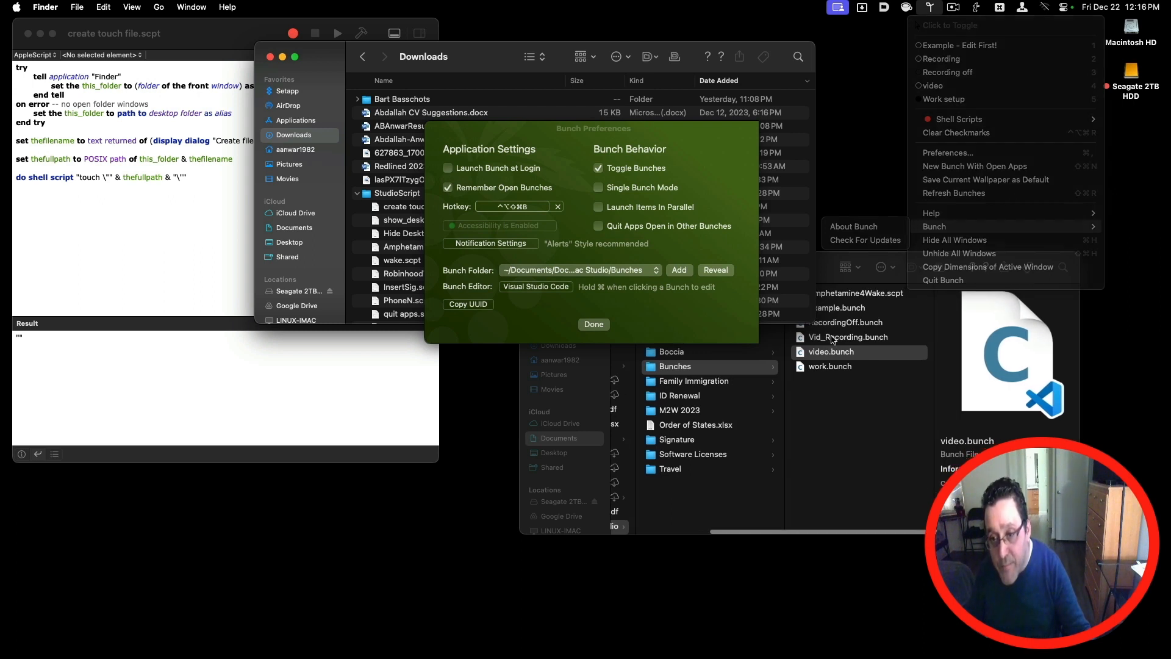
click(833, 340)
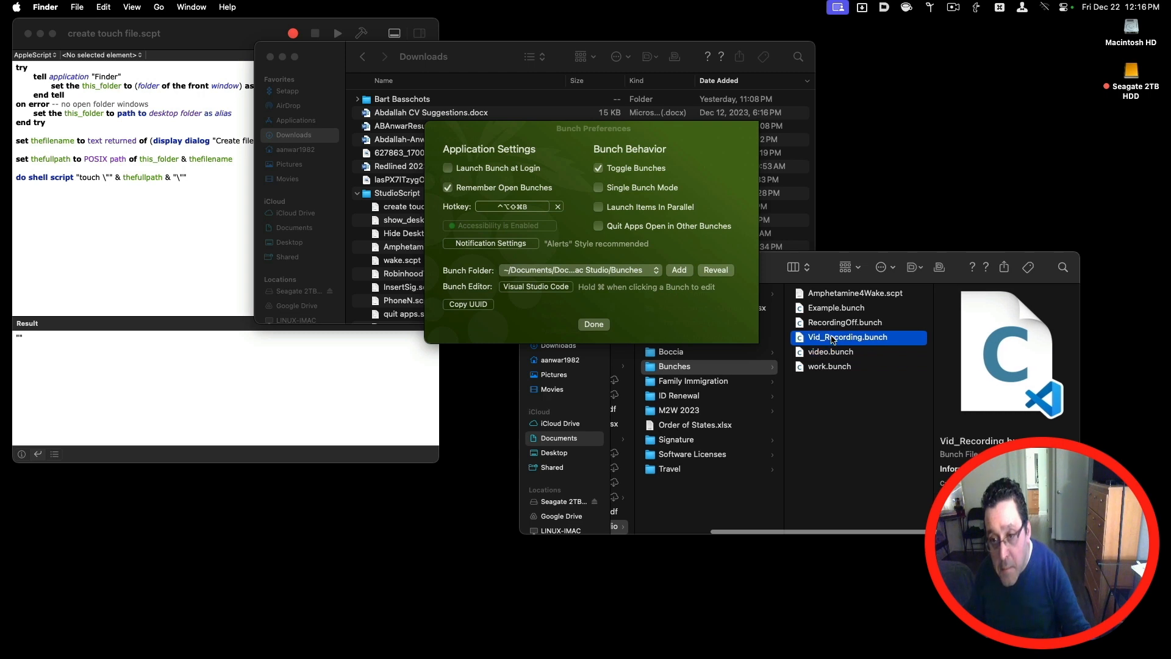
double_click(833, 339)
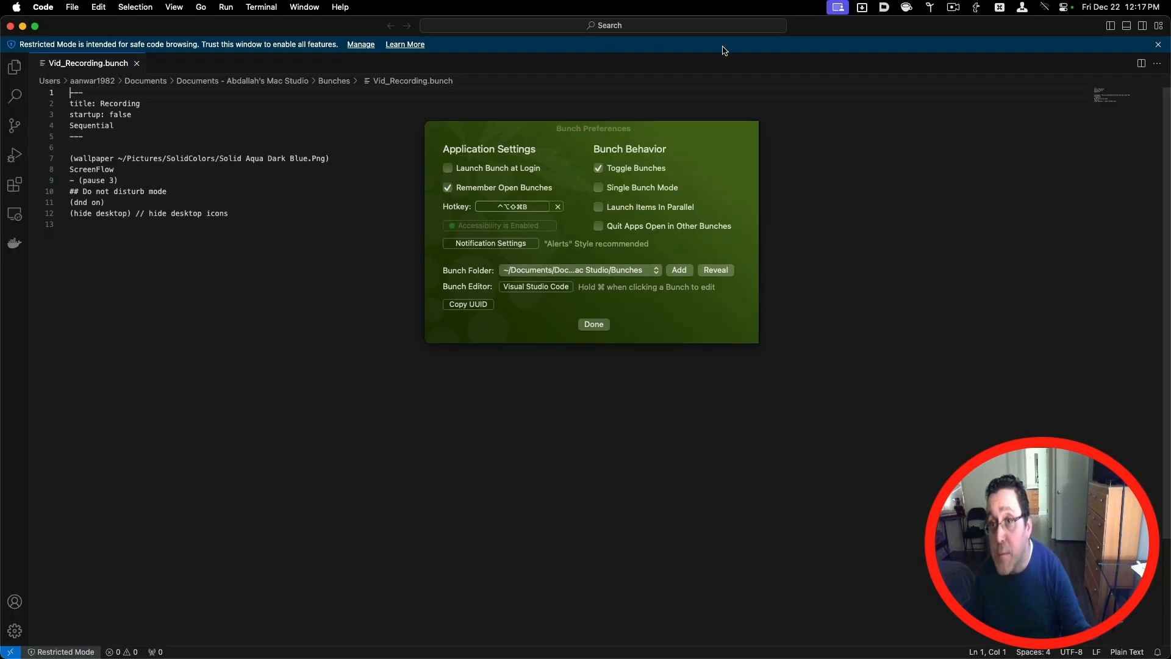
Review Bunch's list of available bunches and close the Bunch Preferences.
click(928, 8)
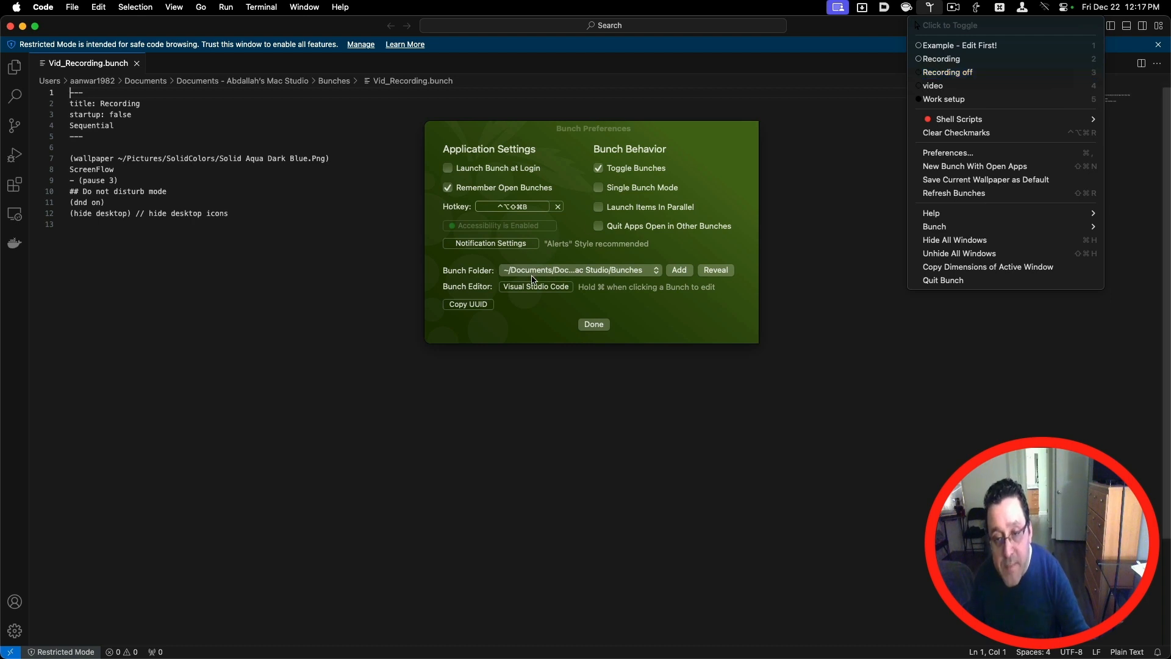
click(596, 331)
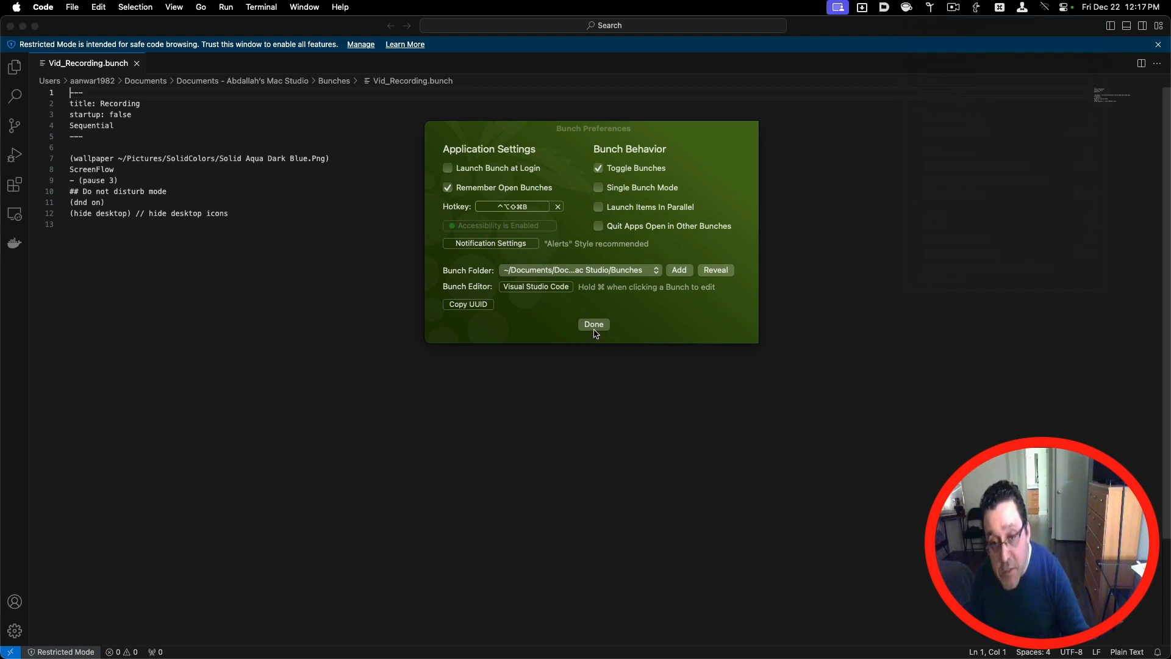
click(594, 328)
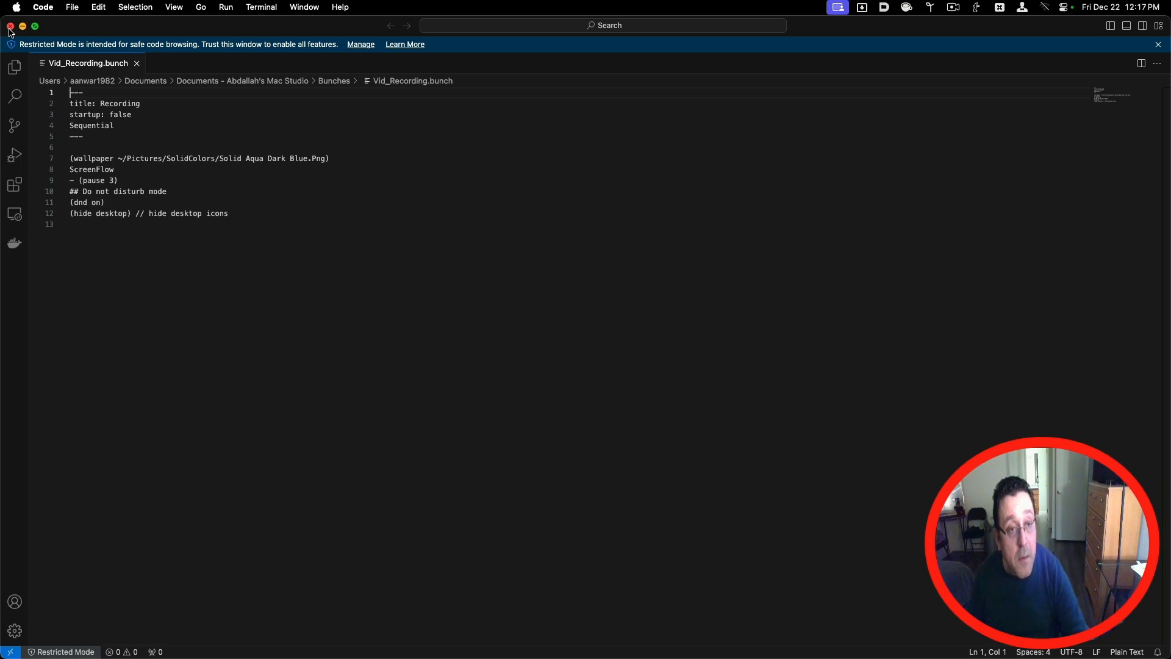
Close the Vid_Recording.bunch editor window, the Bunches and Downloads Finder windows, and the create touch file.scpt window.
click(10, 27)
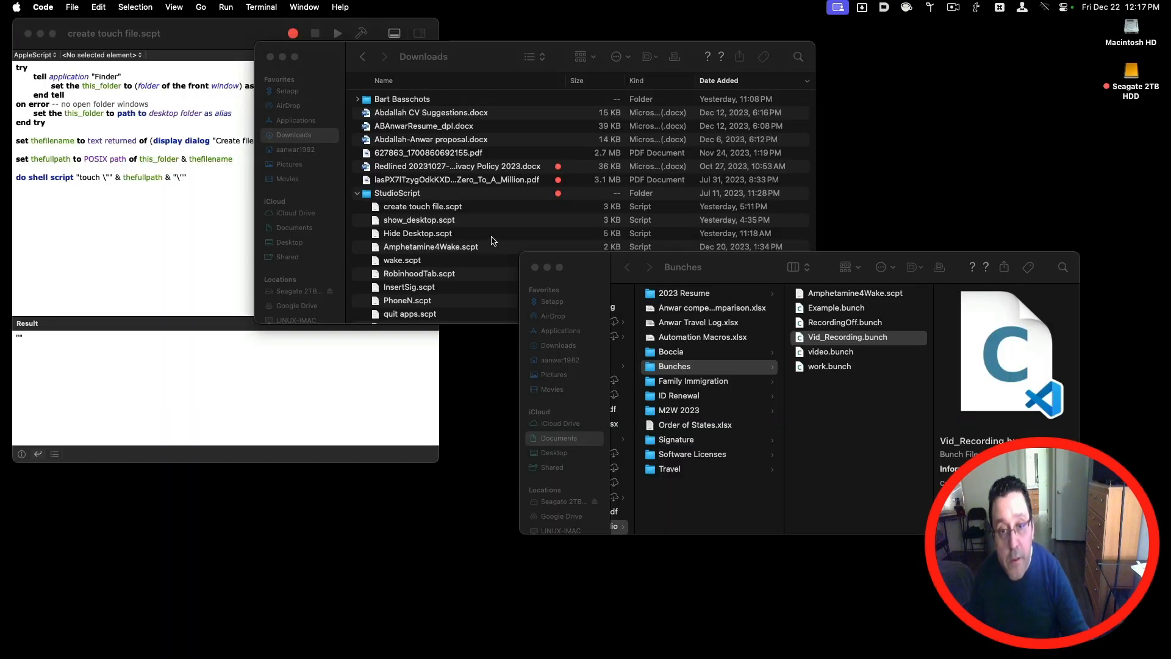
click(534, 267)
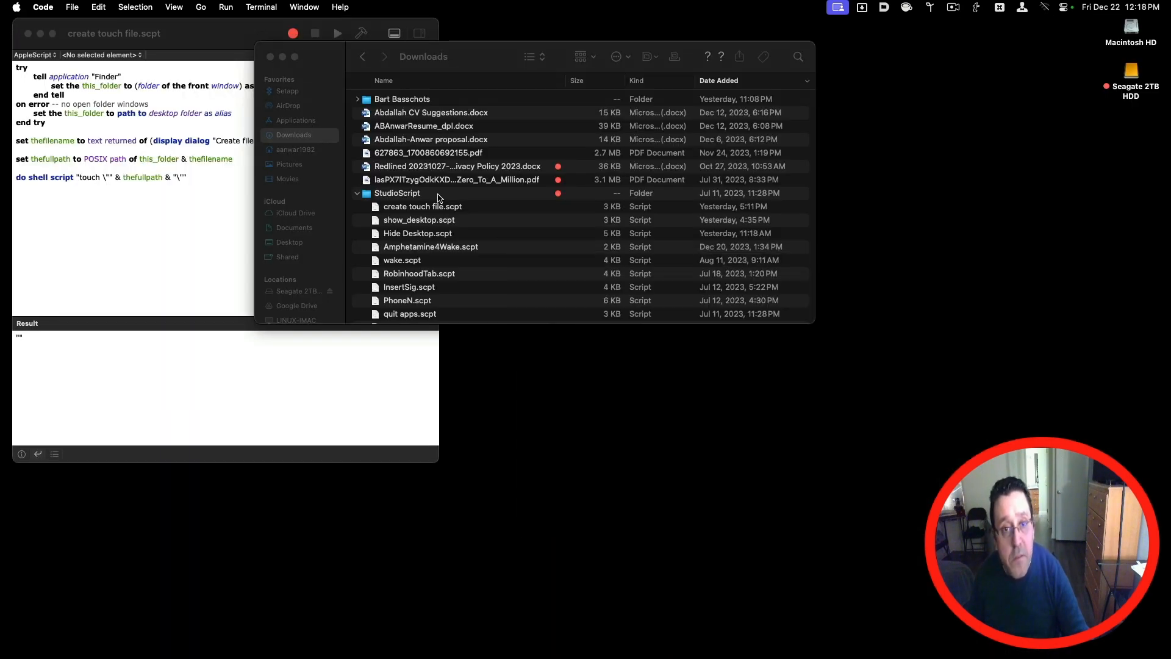
click(270, 57)
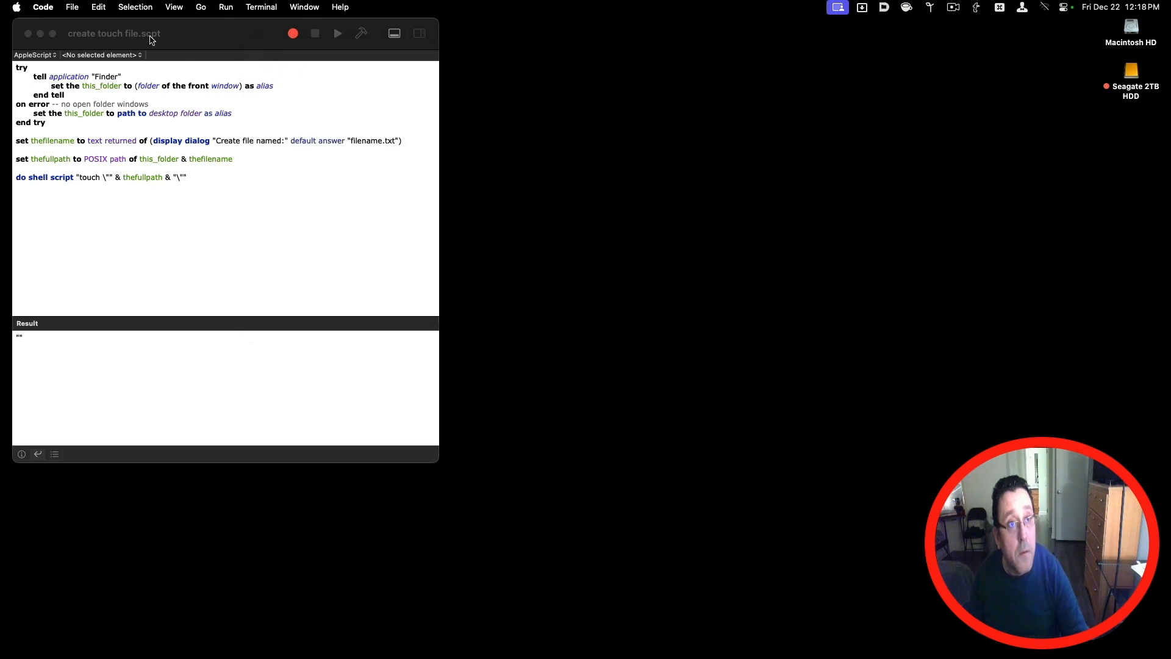
click(28, 35)
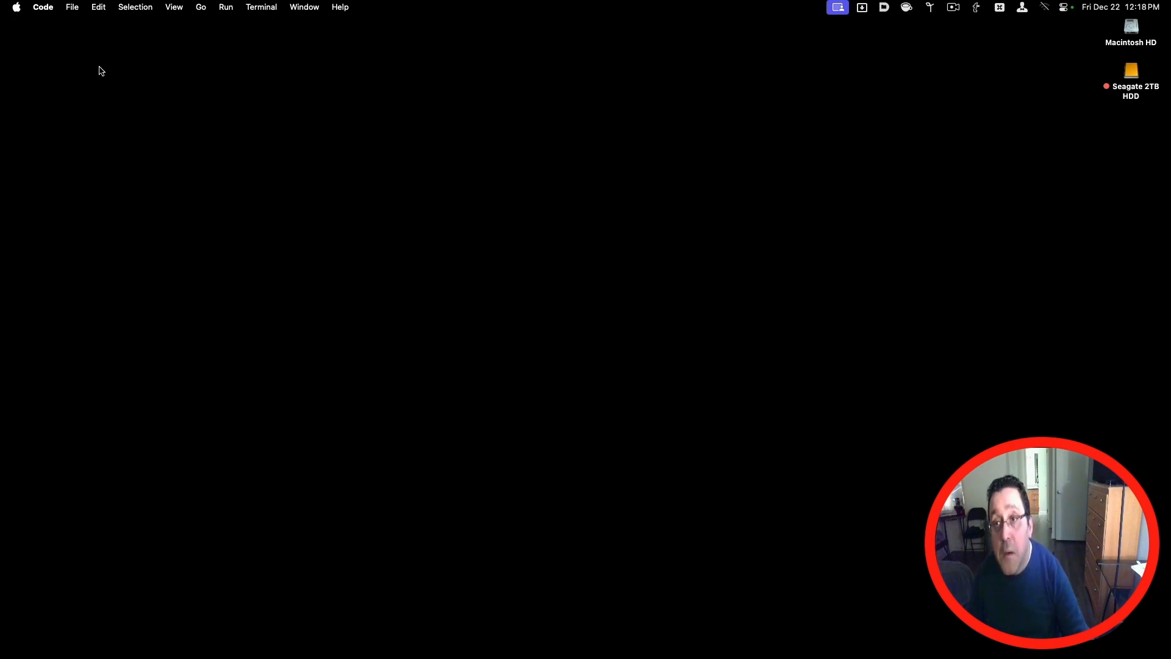